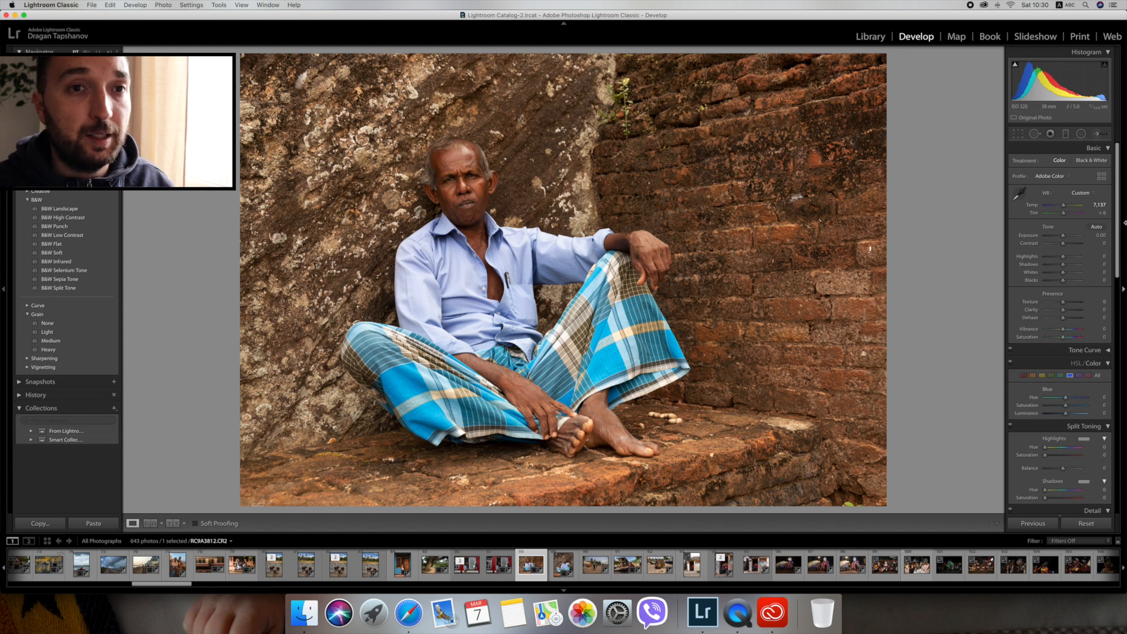
Step: Undo the resets of the portrait's Temp, Exposure, Contrast, Highlights, Shadows, Whites and Blacks one at a time
key("super+z")
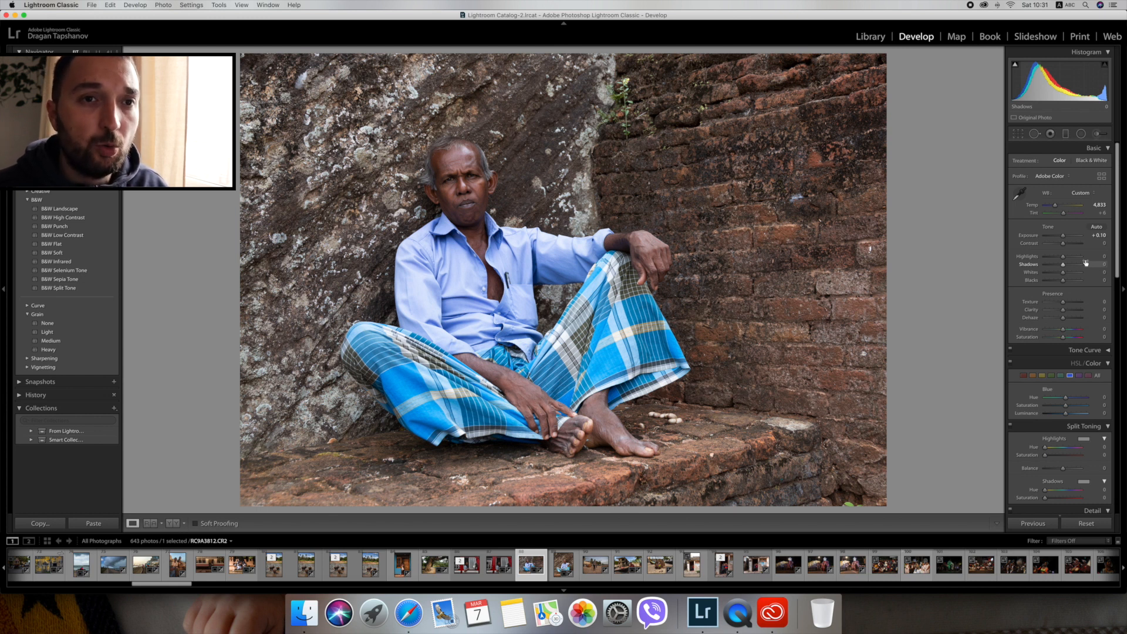
key("super+z")
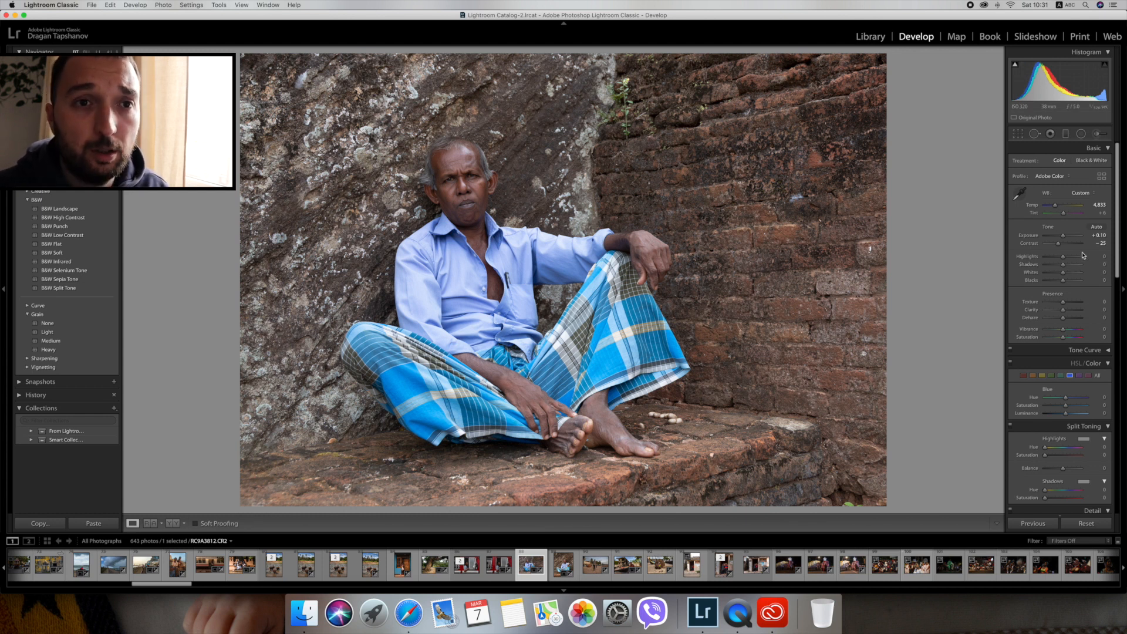
key("super+z")
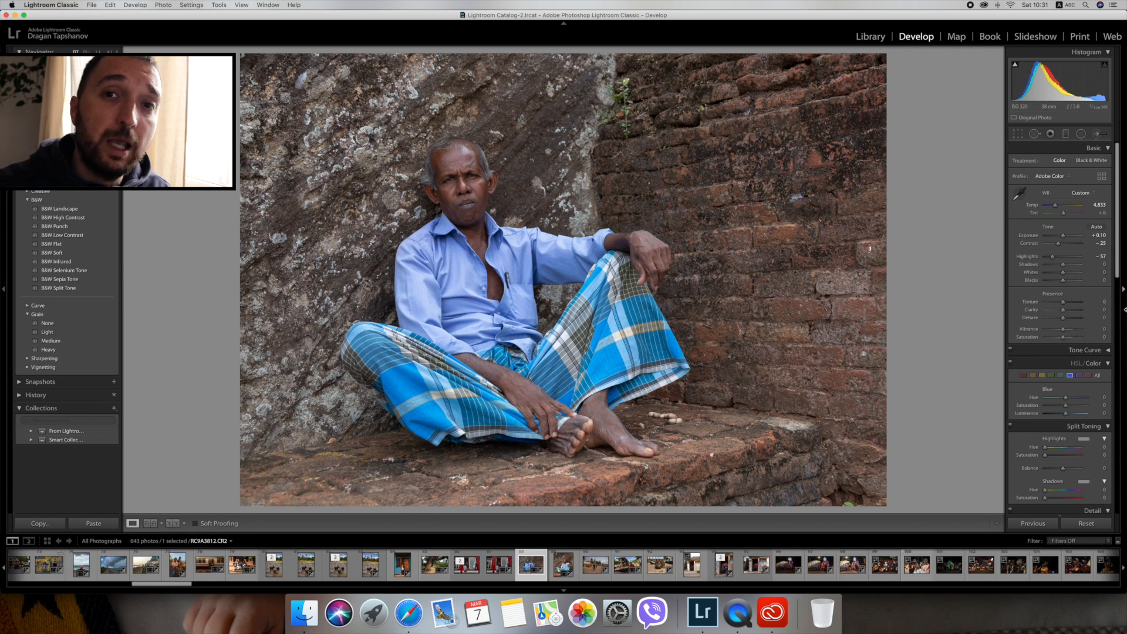
key("super+z")
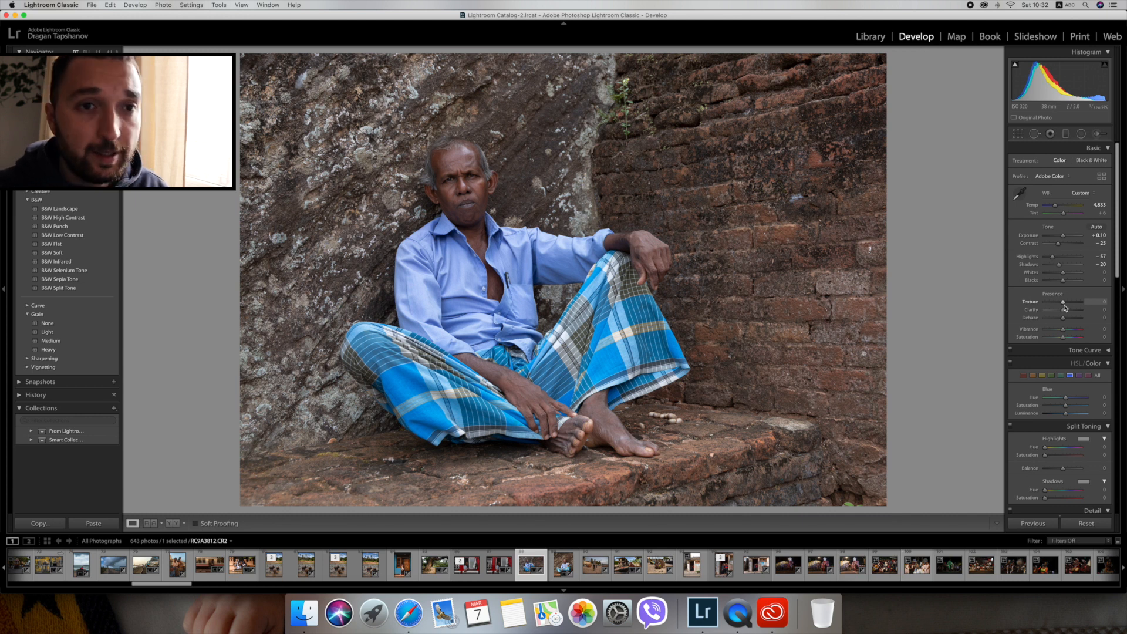
key("super+z")
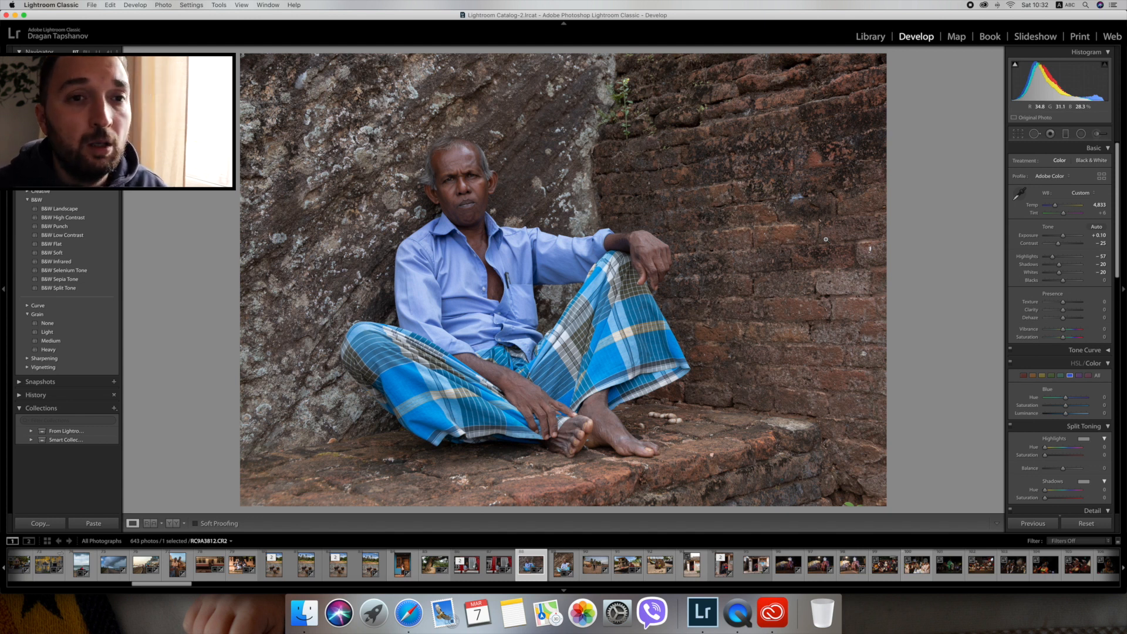
key("super+z")
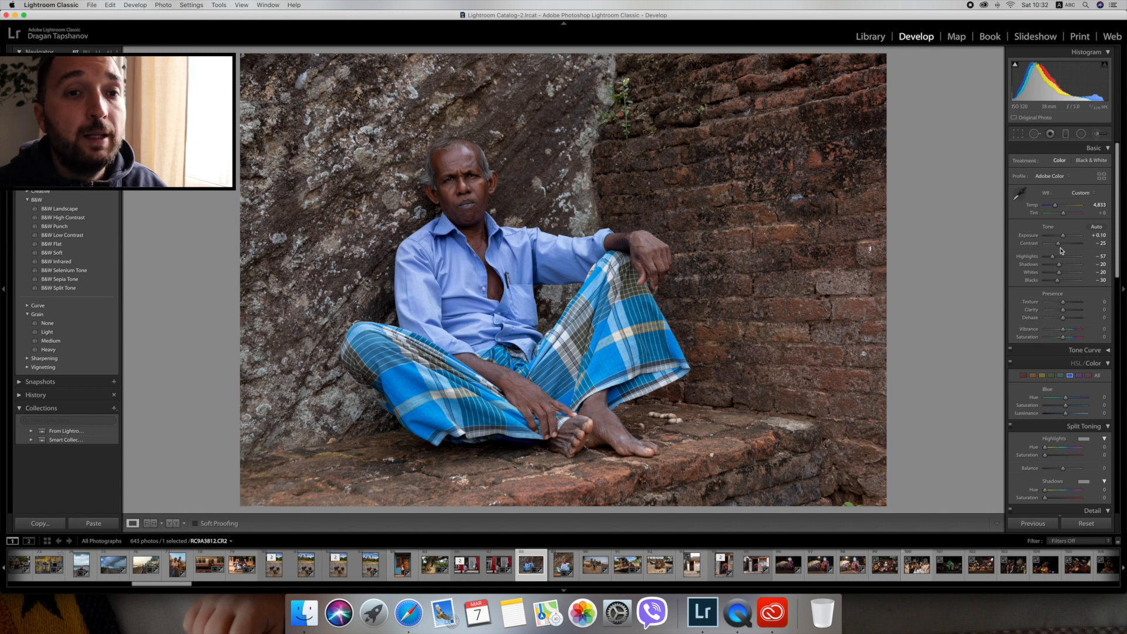
Step: Undo the resets of the Clarity, Dehaze, Vibrance and Saturation adjustments one at a time
key("super+z")
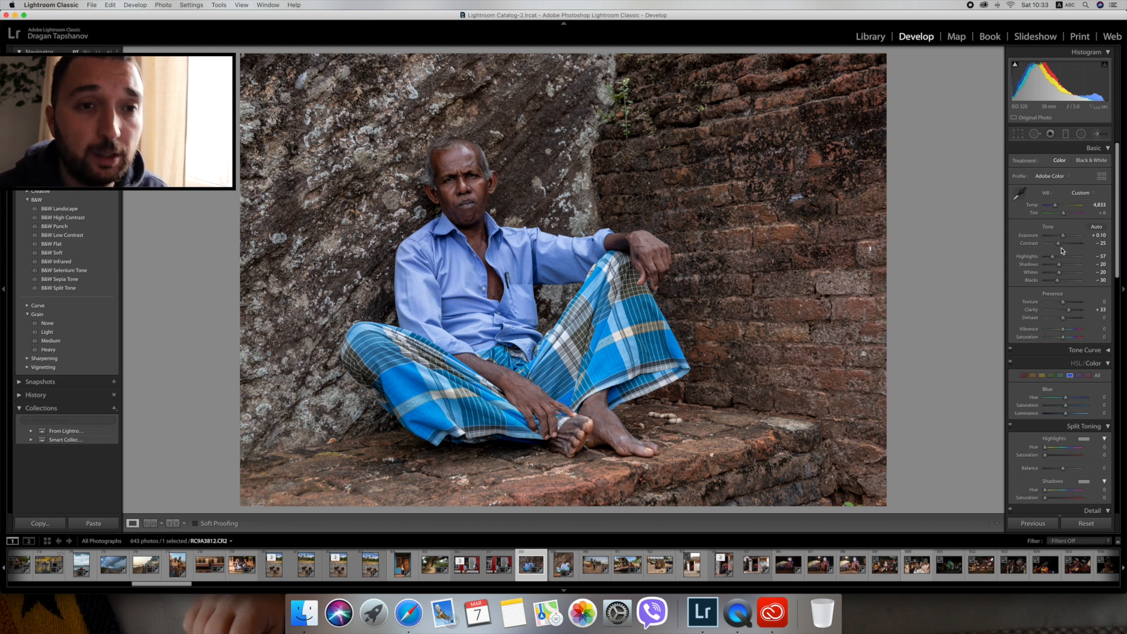
key("super+z")
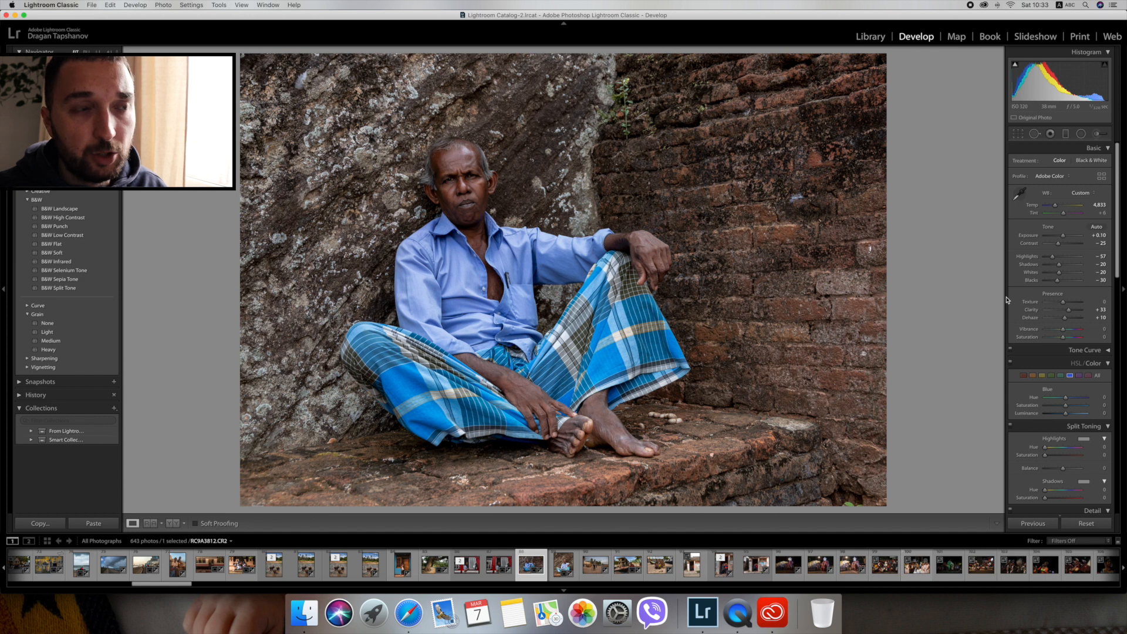
key("super+z")
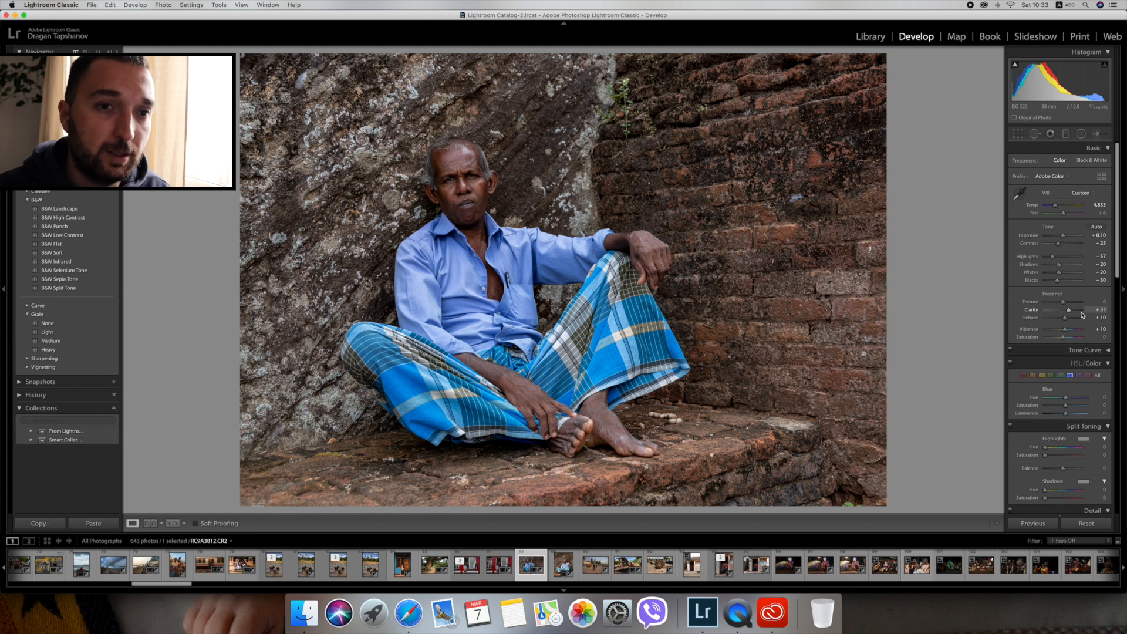
key("super+z")
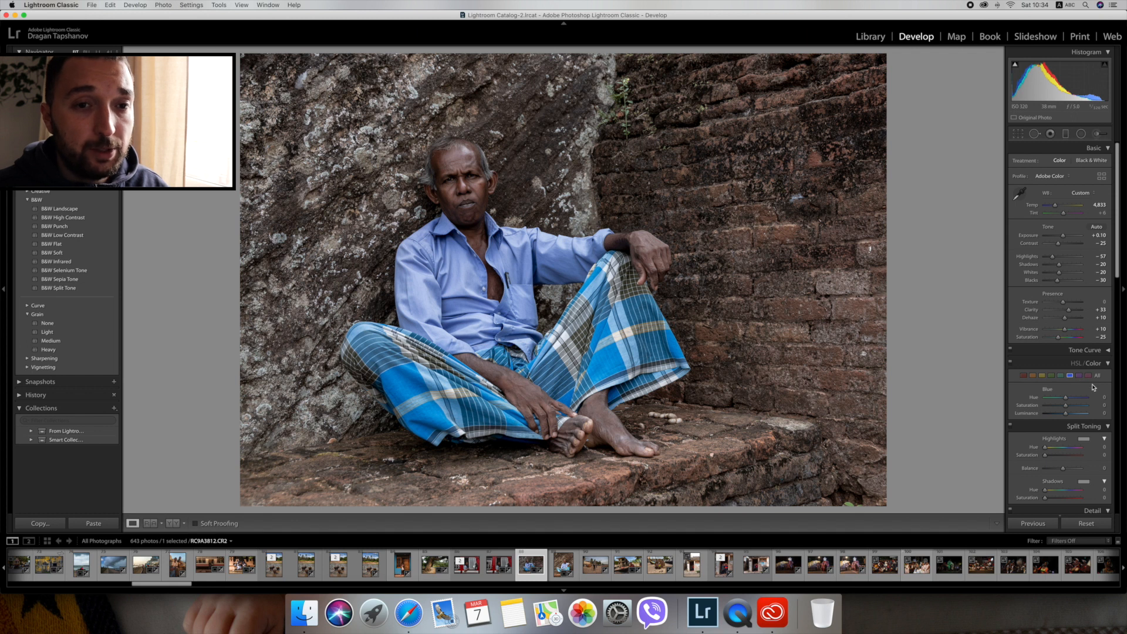
Step: Undo the Luminance and Saturation resets for the blue and aqua color ranges, showing the aqua range's settings
key("super+z")
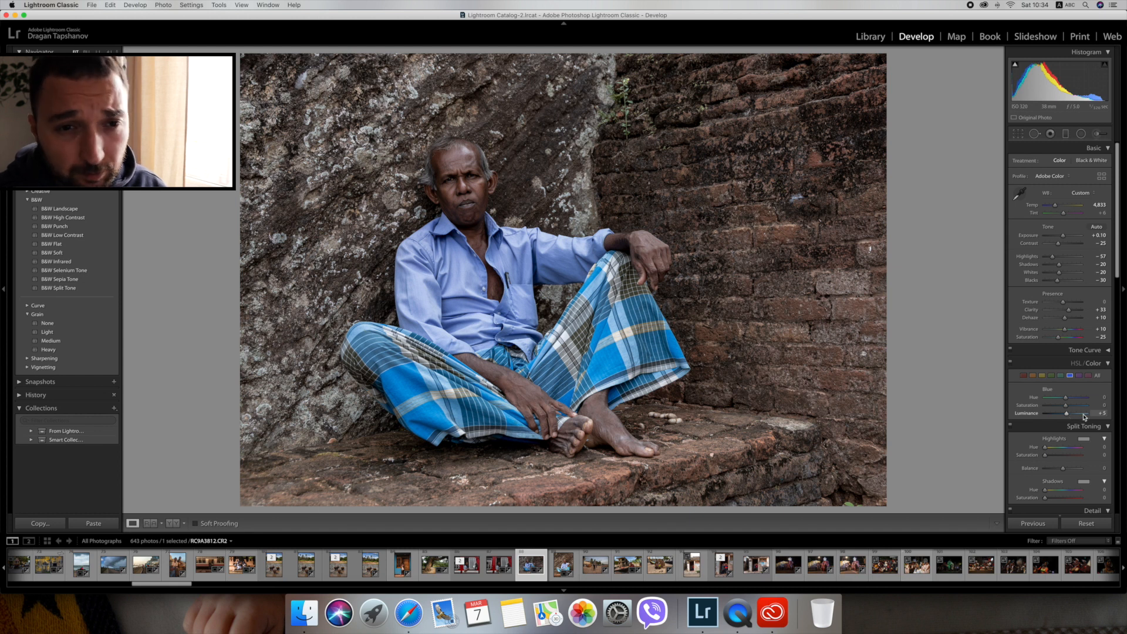
key("super+z")
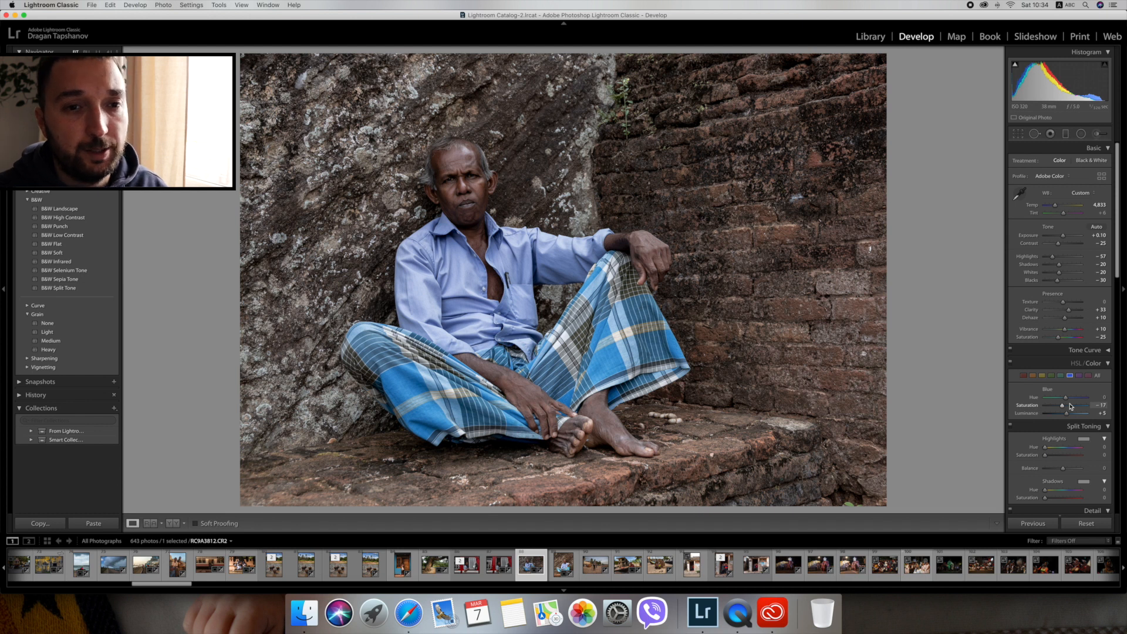
key("super+z")
left_click(1061, 376)
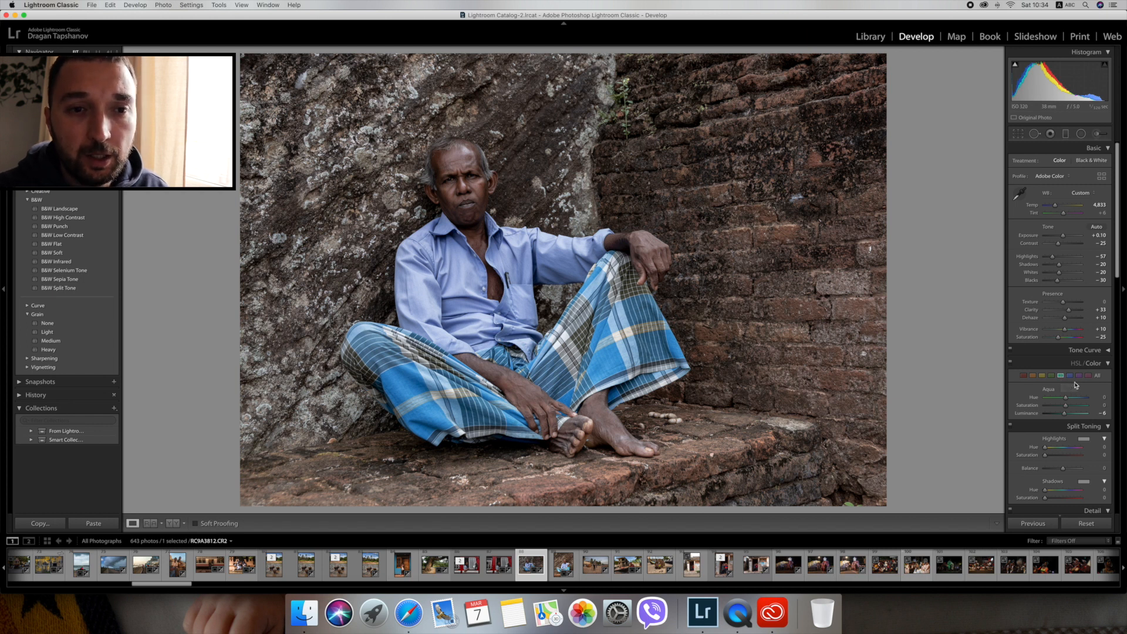
key("super+z")
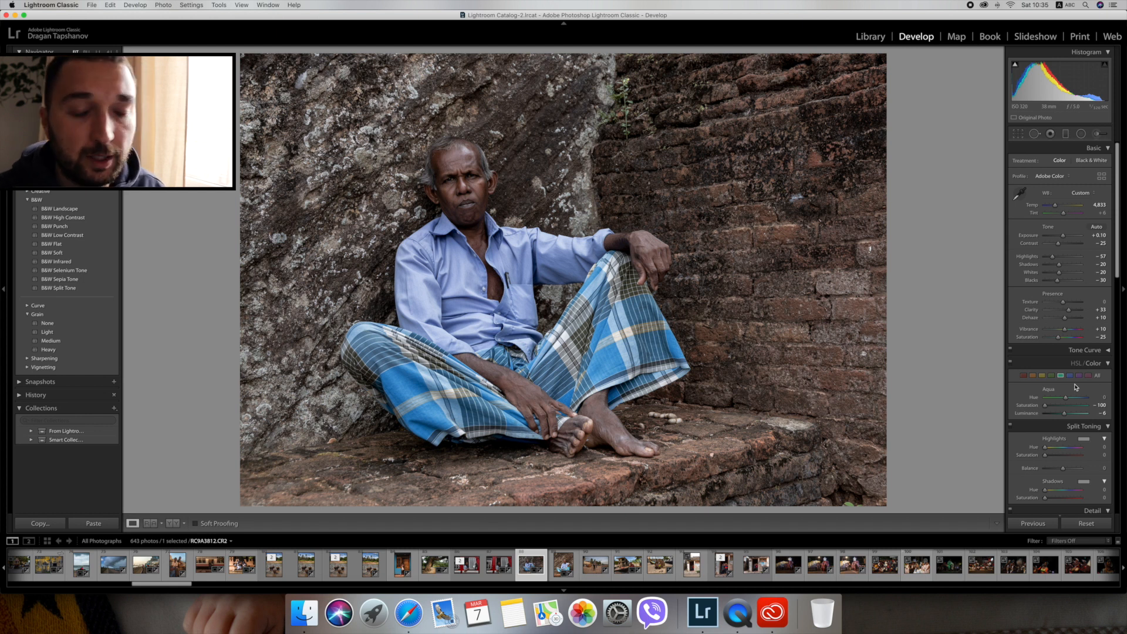
Step: Undo the Luminance and Saturation resets for the yellow and red color ranges, showing the red range's settings
key("super+z")
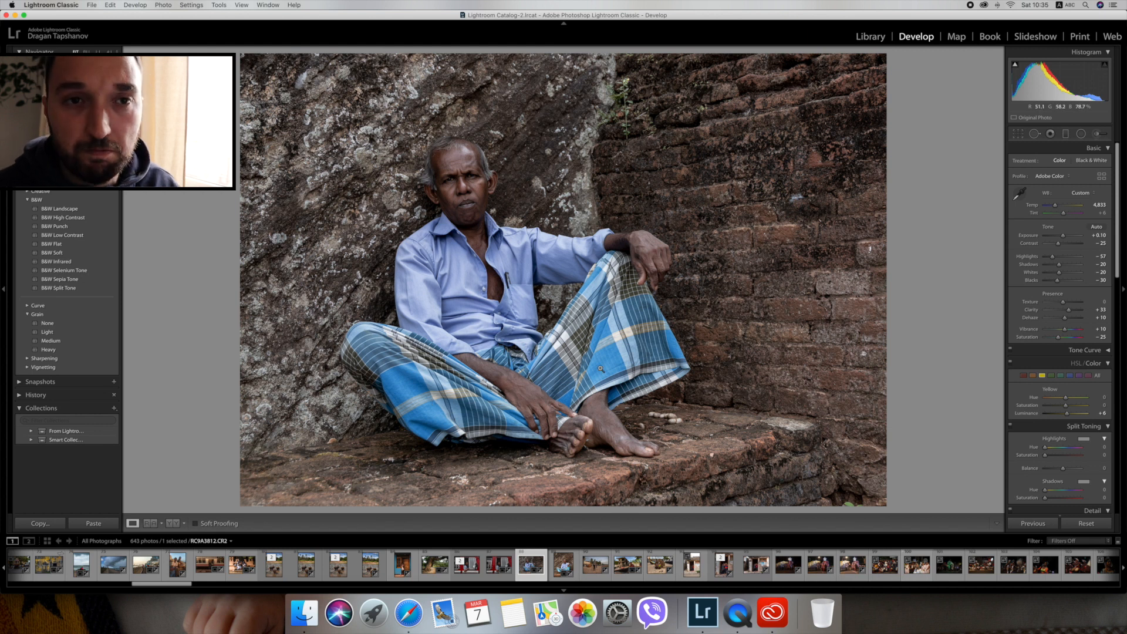
key("super+z")
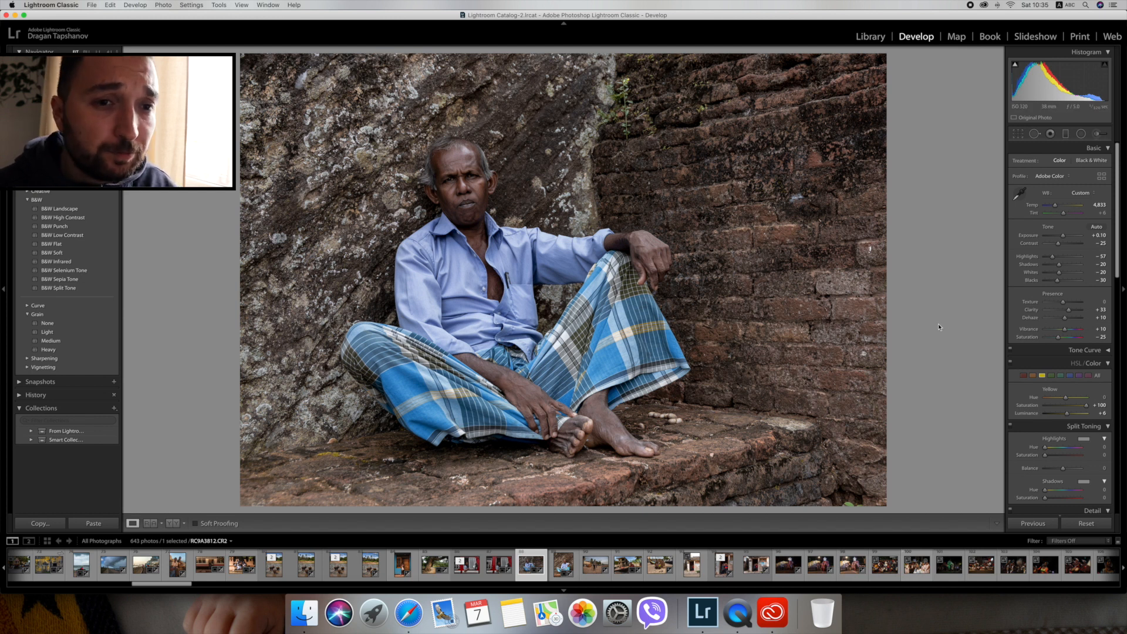
left_click(1034, 377)
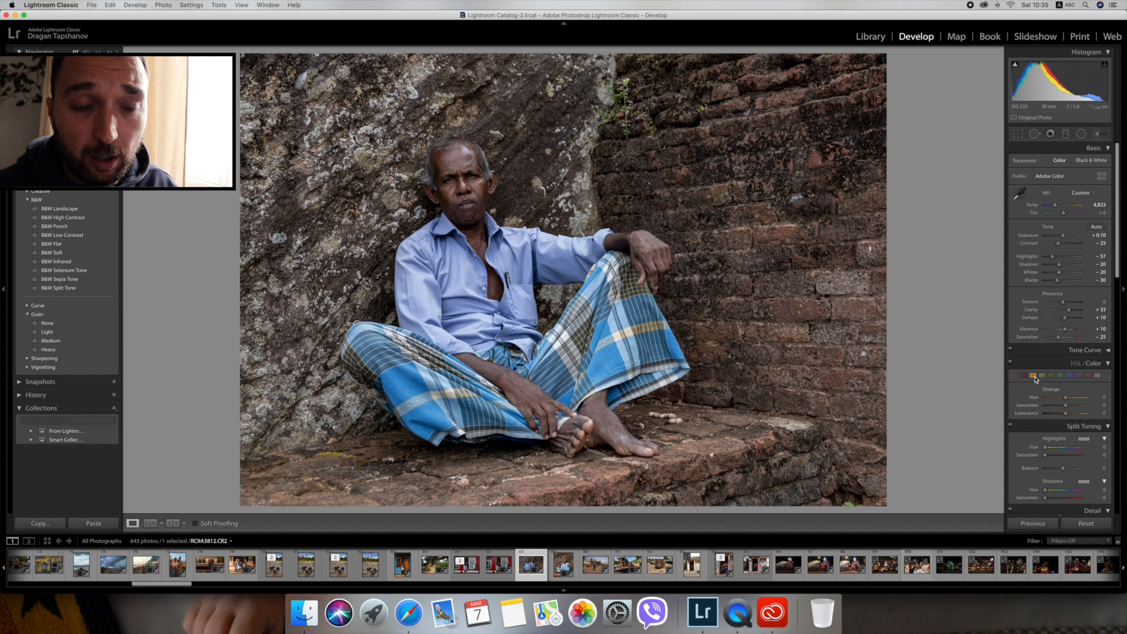
key("super+z")
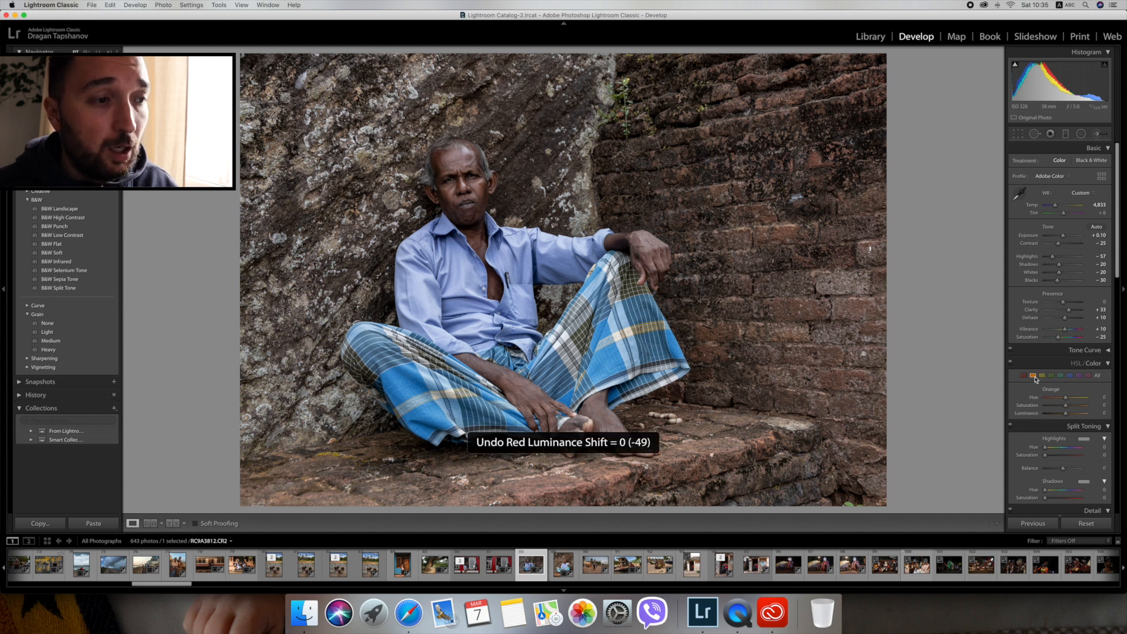
left_click(1023, 375)
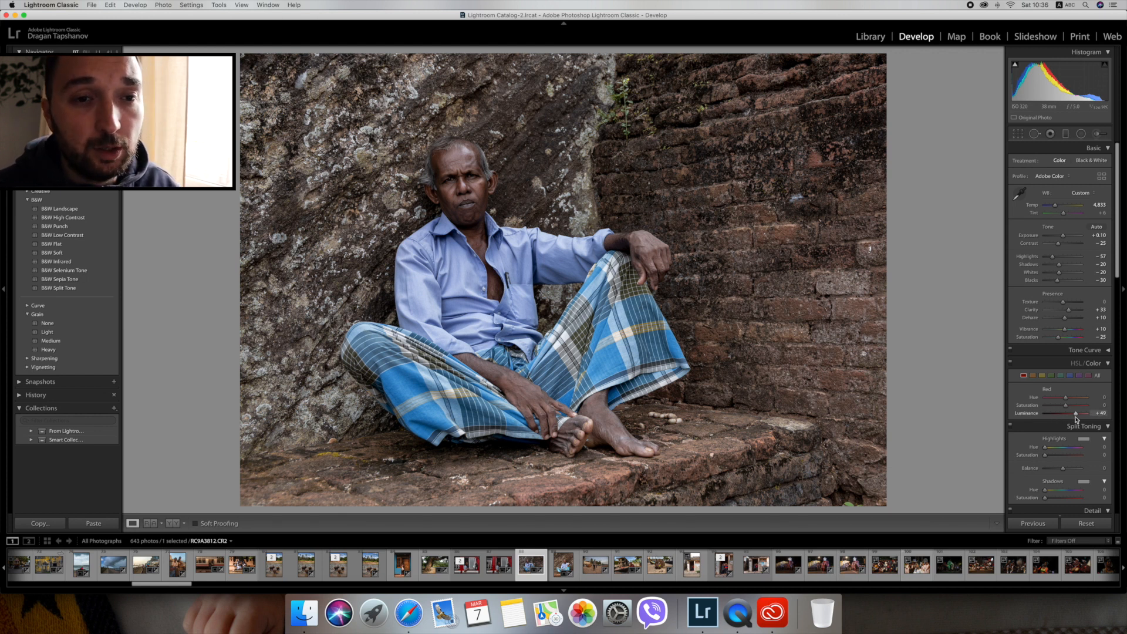
key("super+z")
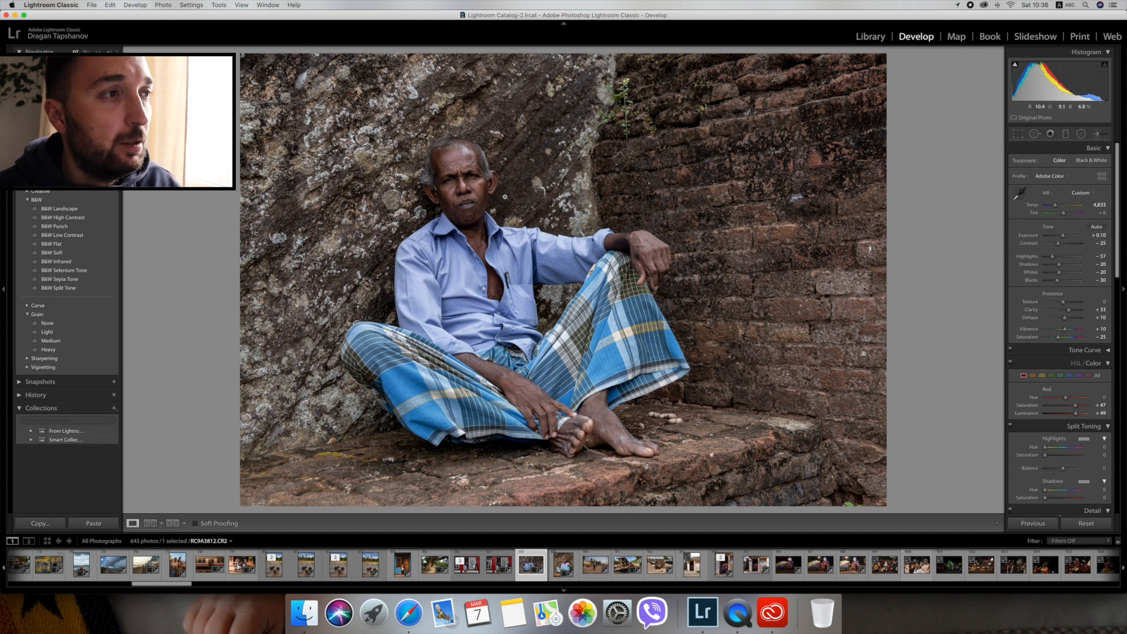
Step: Show the orange color range's settings and undo its Luminance and Saturation resets
left_click(1033, 376)
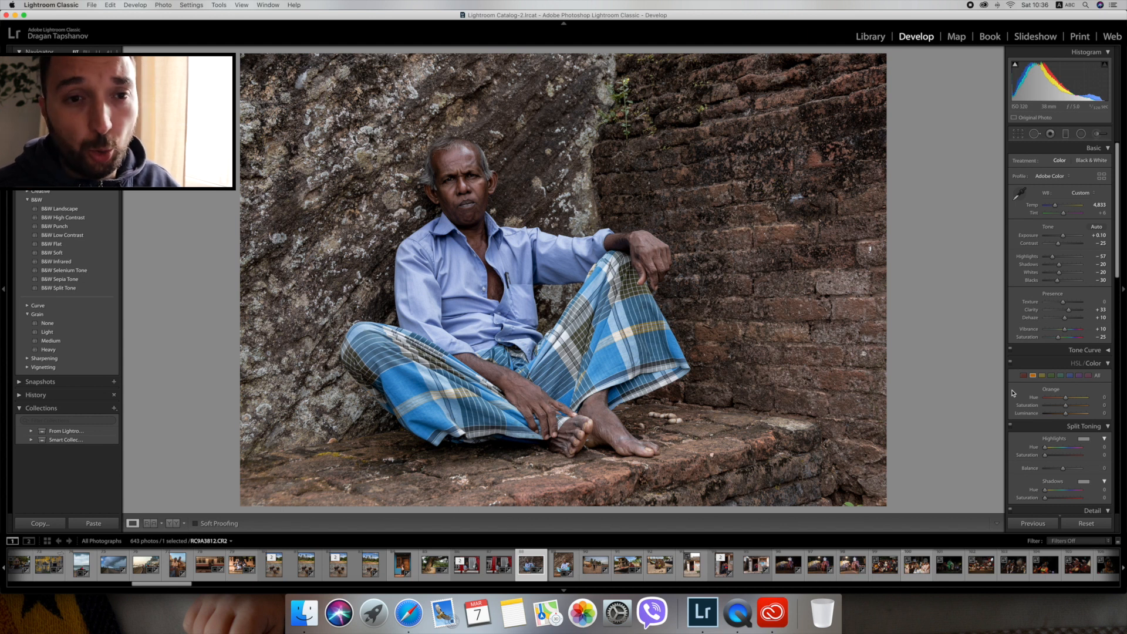
key("super+z")
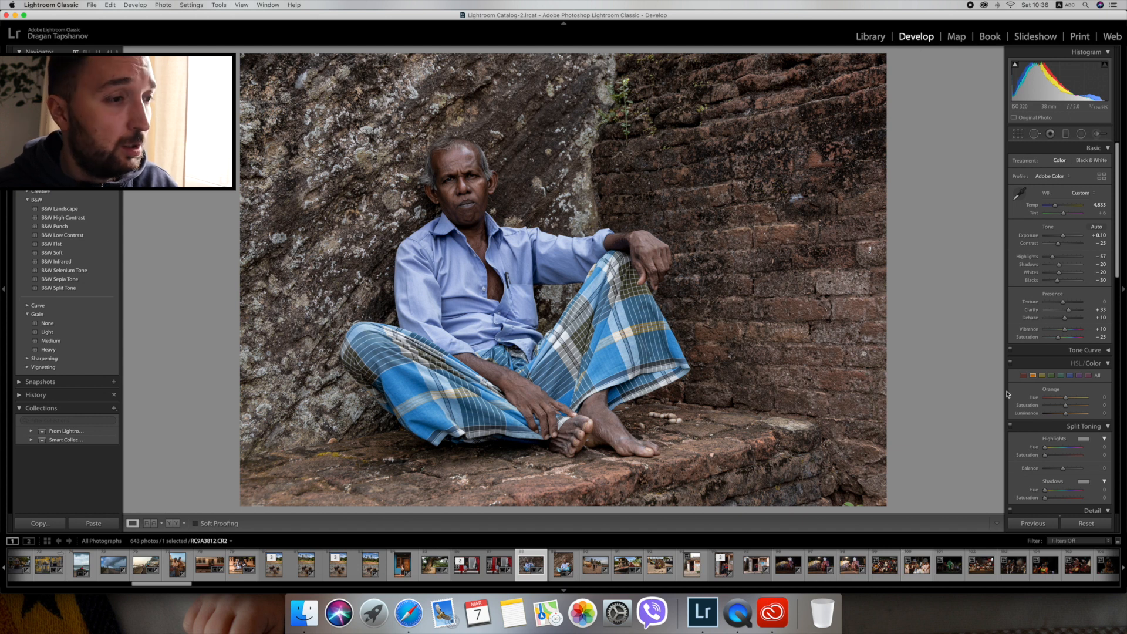
key("super+z")
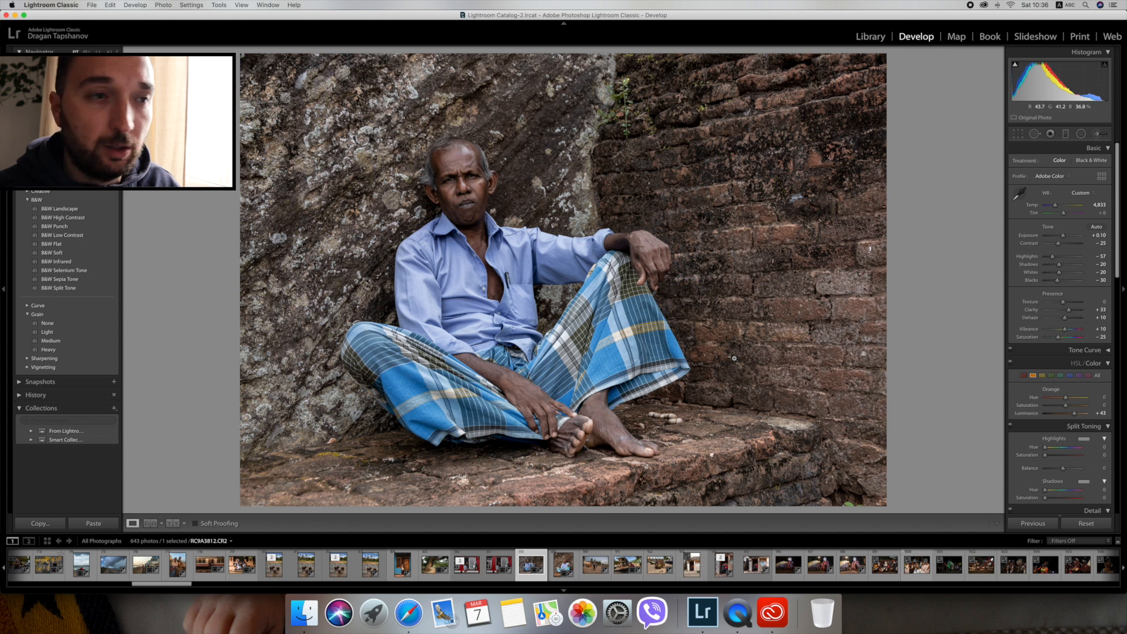
key("super+z")
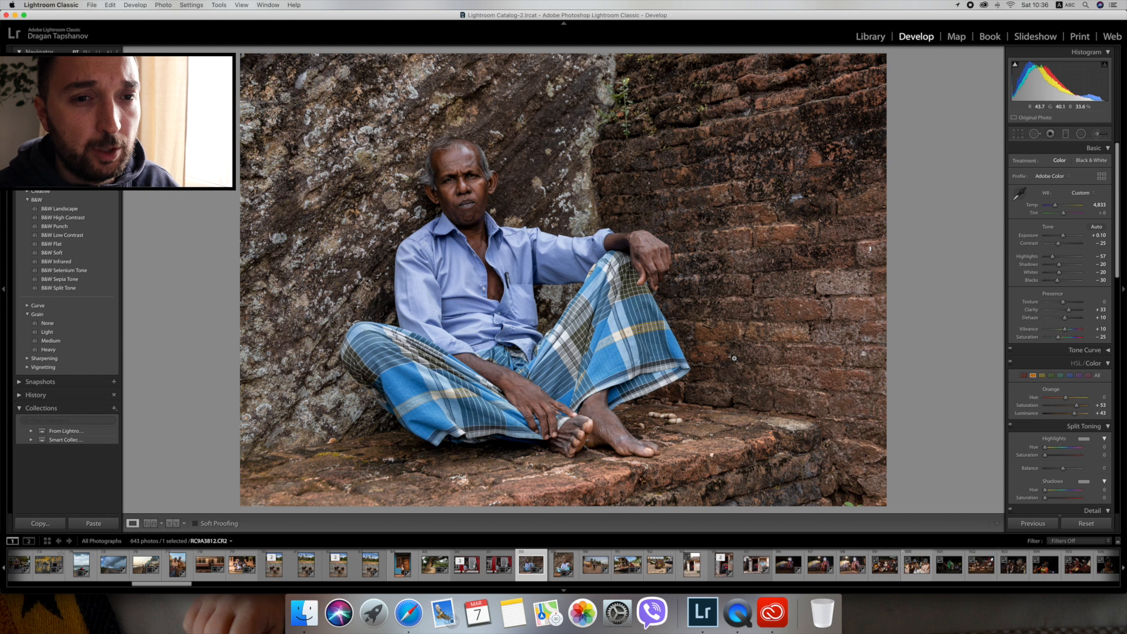
Step: Undo the Grain Amount reset, then inspect the grain close up on the man's face and return to the full photo
scroll(1062, 440, "down", 5)
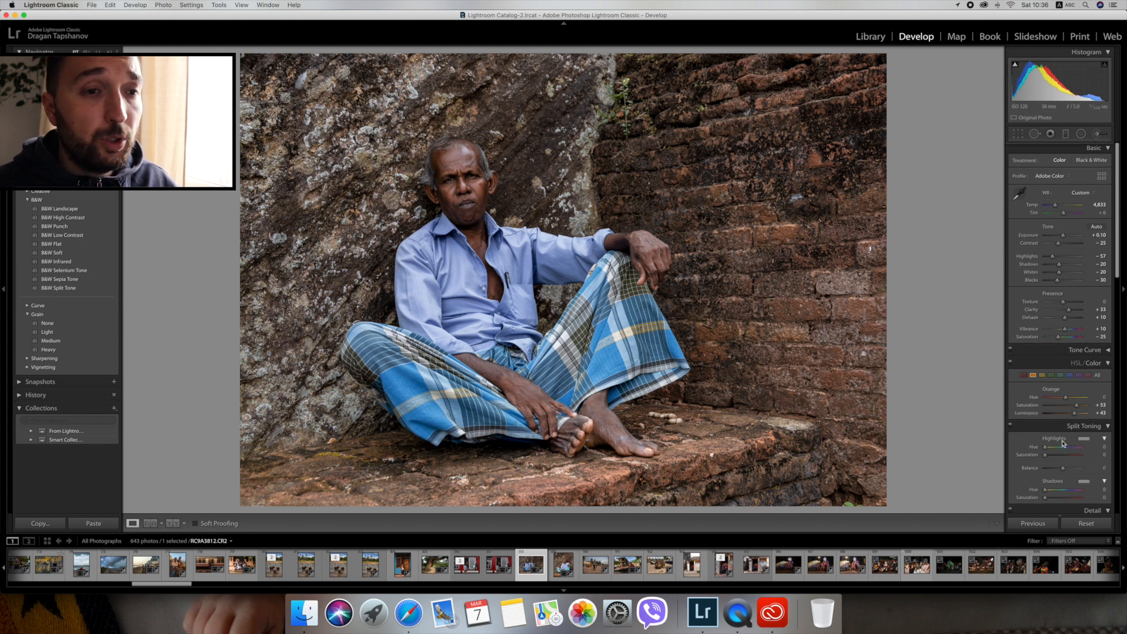
scroll(1061, 440, "down", 1)
scroll(1061, 441, "down", 2)
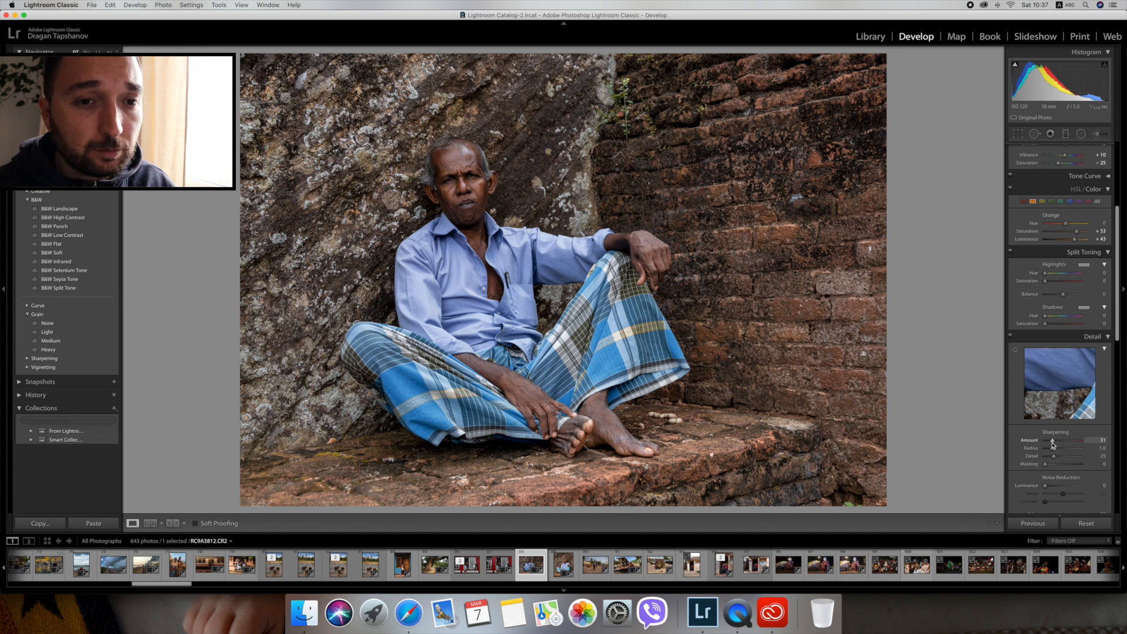
scroll(1056, 411, "down", 8)
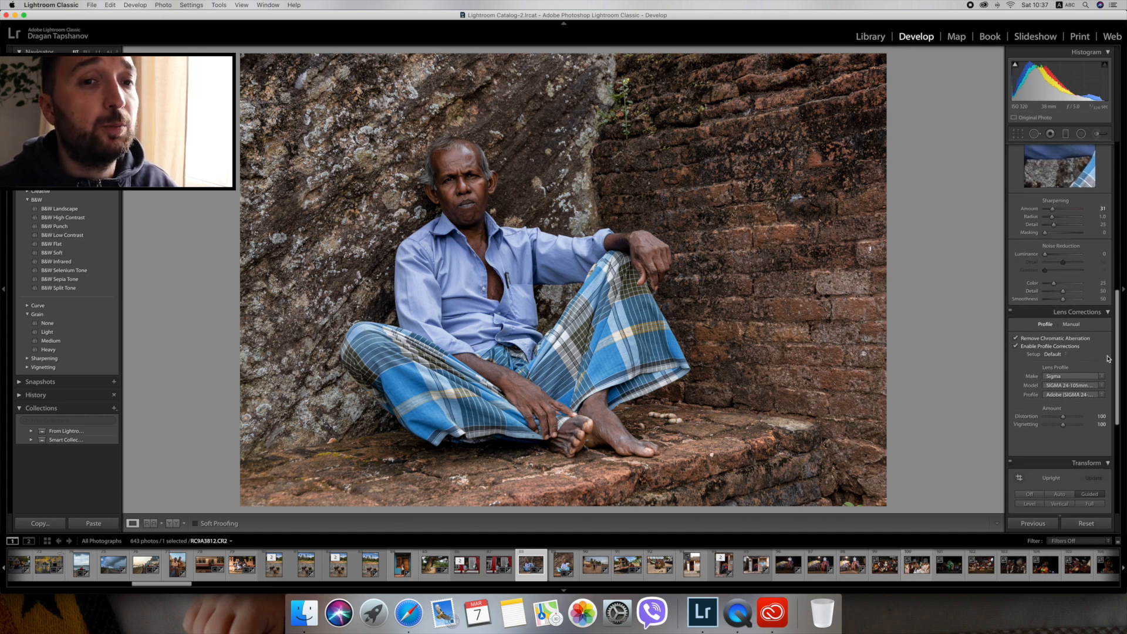
scroll(1057, 382, "down", 4)
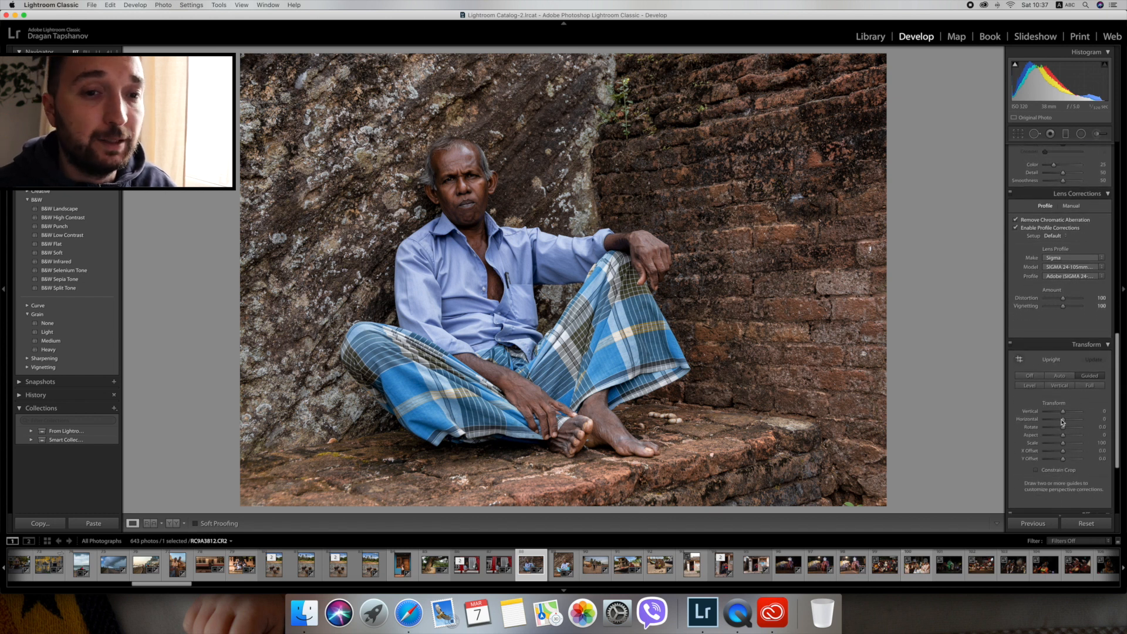
key("super+z")
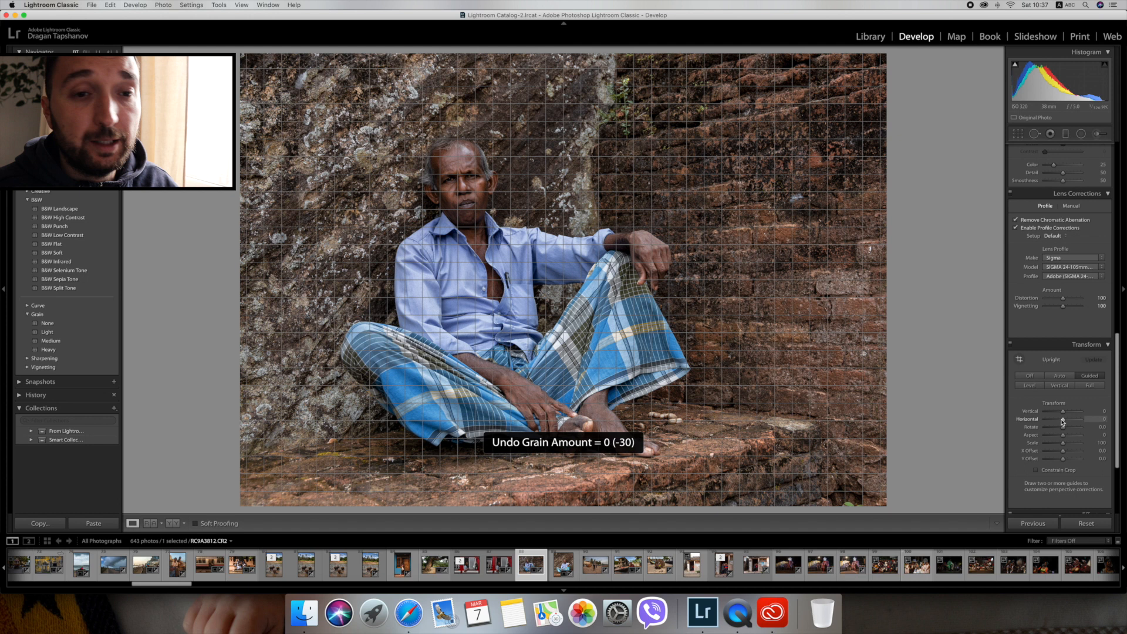
scroll(1062, 421, "down", 4)
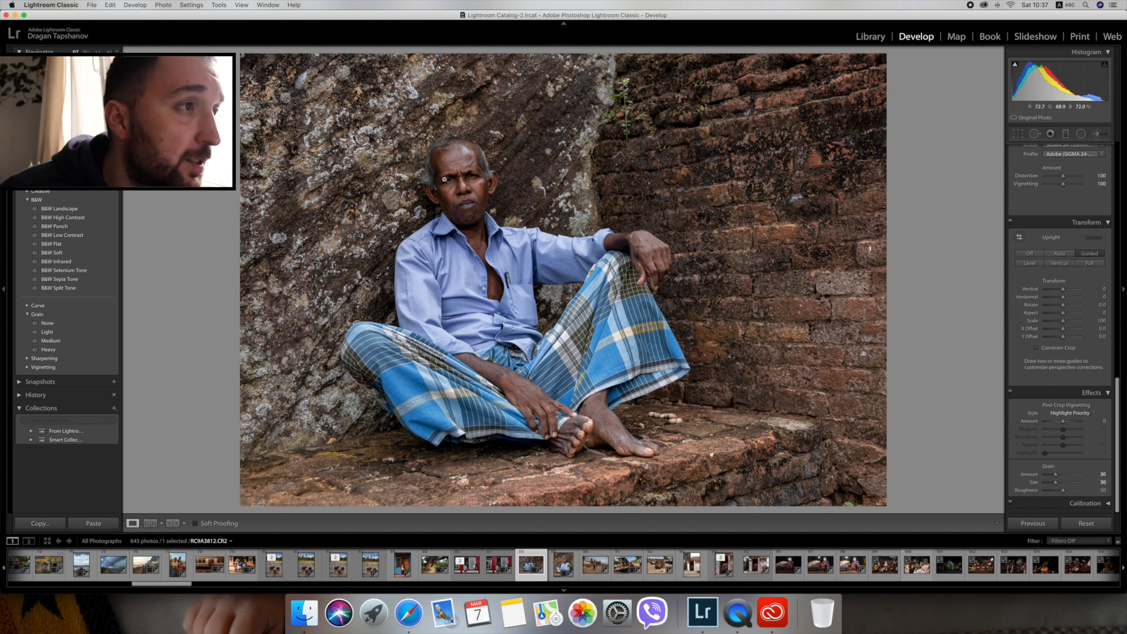
left_click(457, 189)
left_click_drag(578, 206, 576, 283)
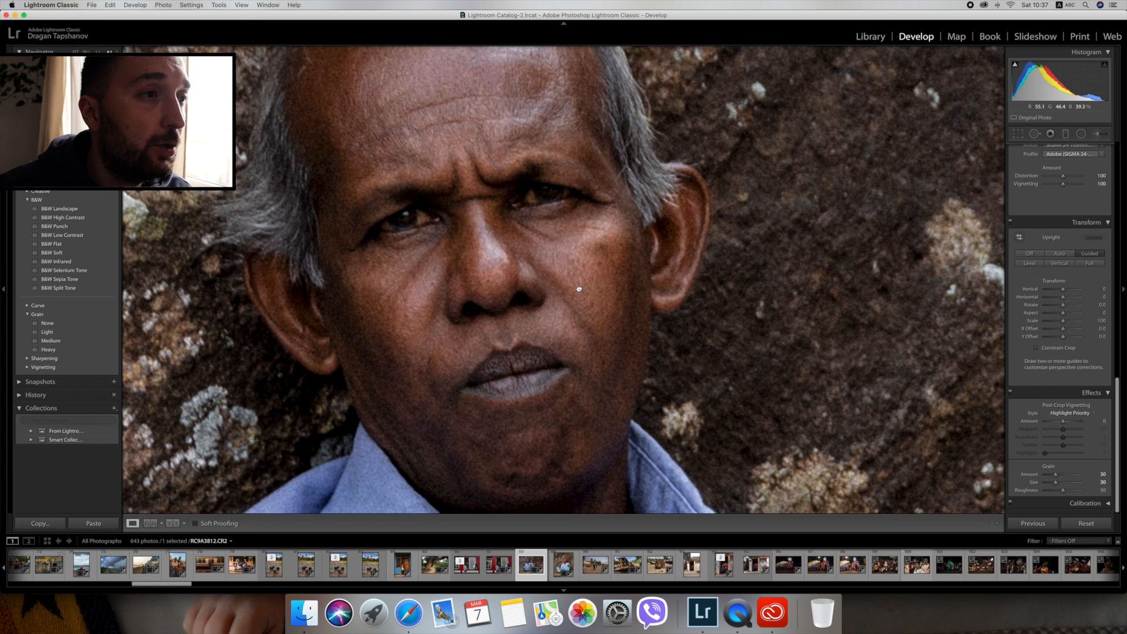
left_click(580, 256)
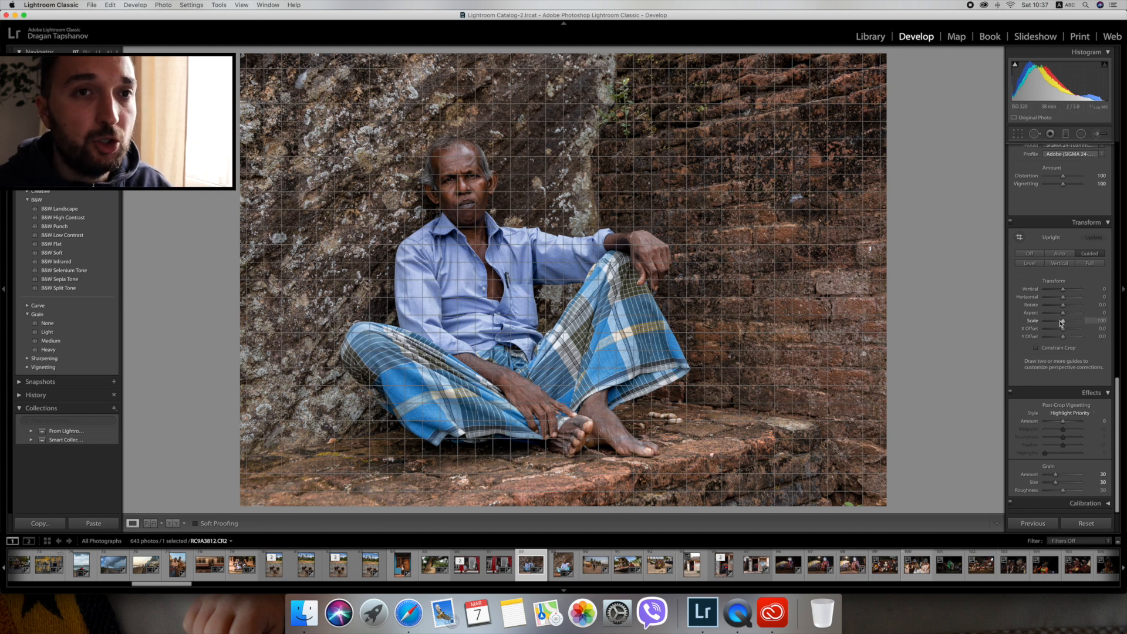
Step: Undo the removal of the radial filter on the man's left eye, then inspect that filter's settings close up
scroll(1061, 322, "up", 10)
scroll(1061, 323, "up", 5)
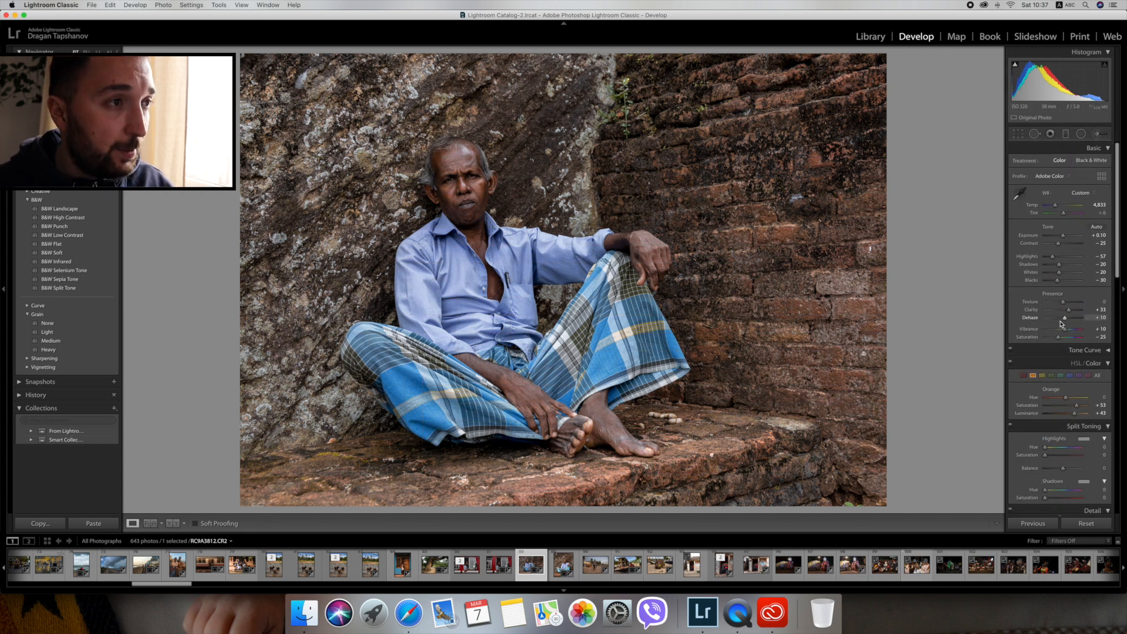
key("super+z")
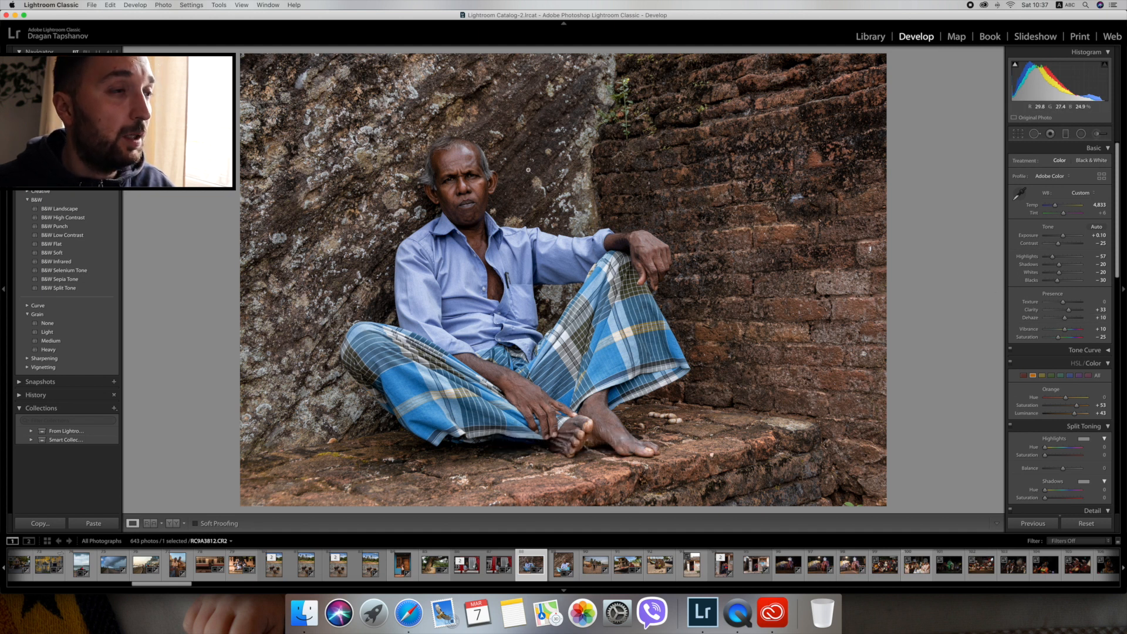
left_click(1086, 137)
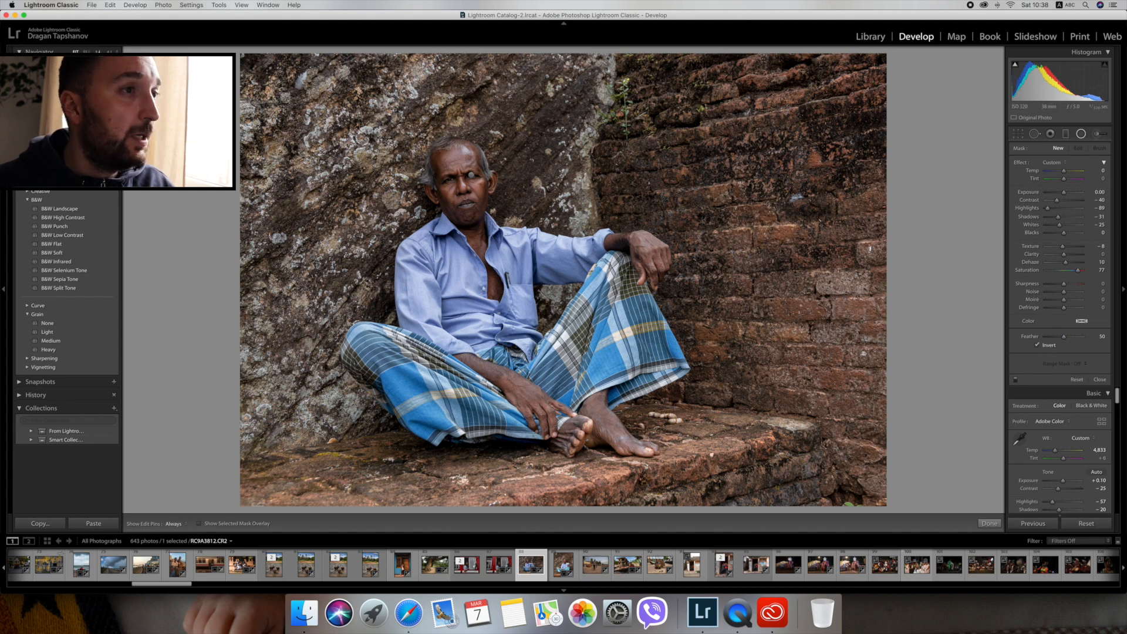
key("z")
key("z")
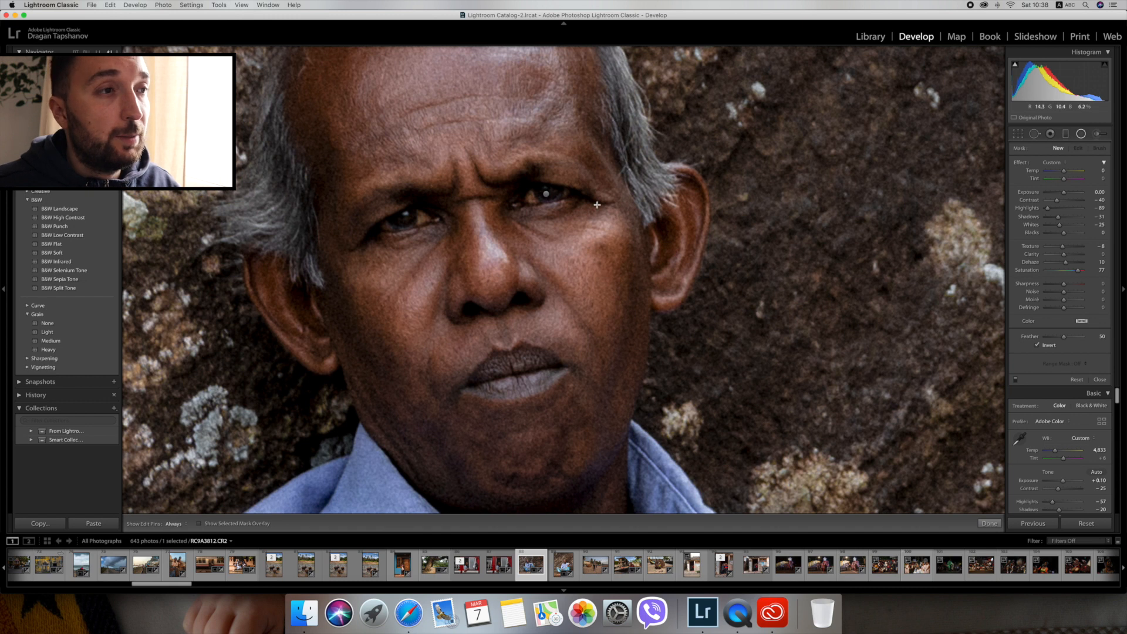
left_click(546, 194)
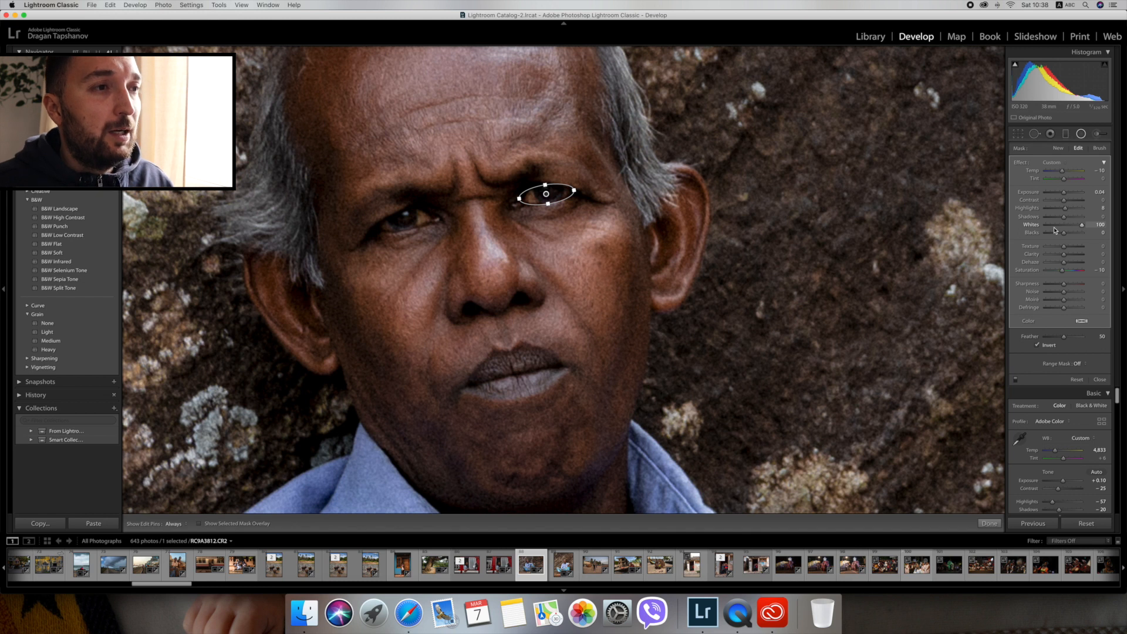
left_click(631, 226)
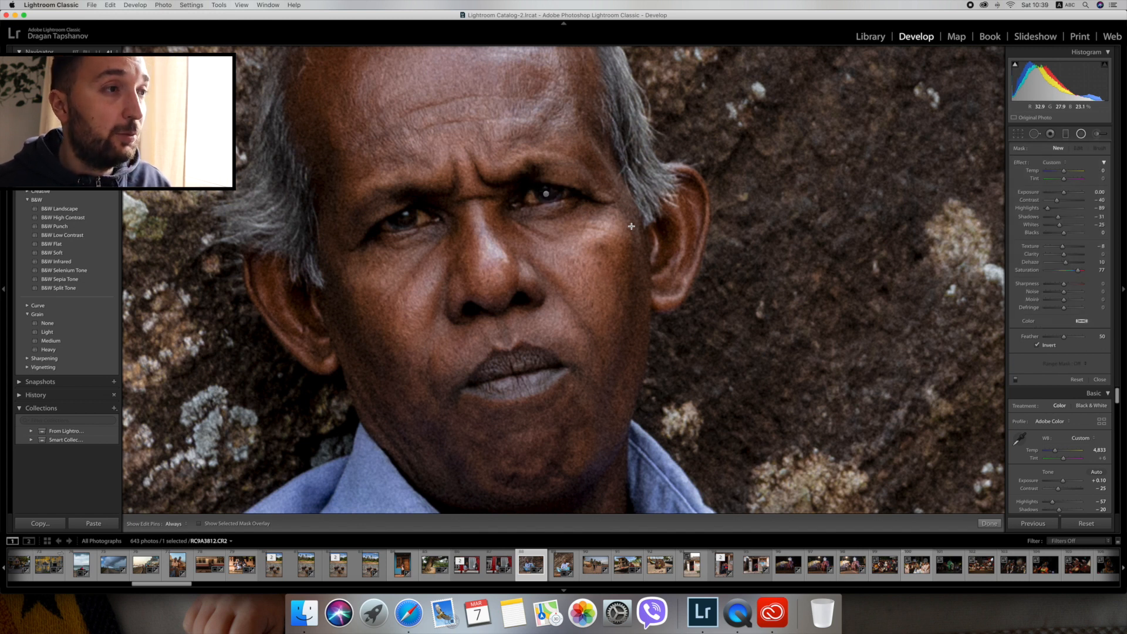
Step: Undo the removal of the radial filter on the man's right eye, then close the Radial Filter and return to the full photo
key("super+z")
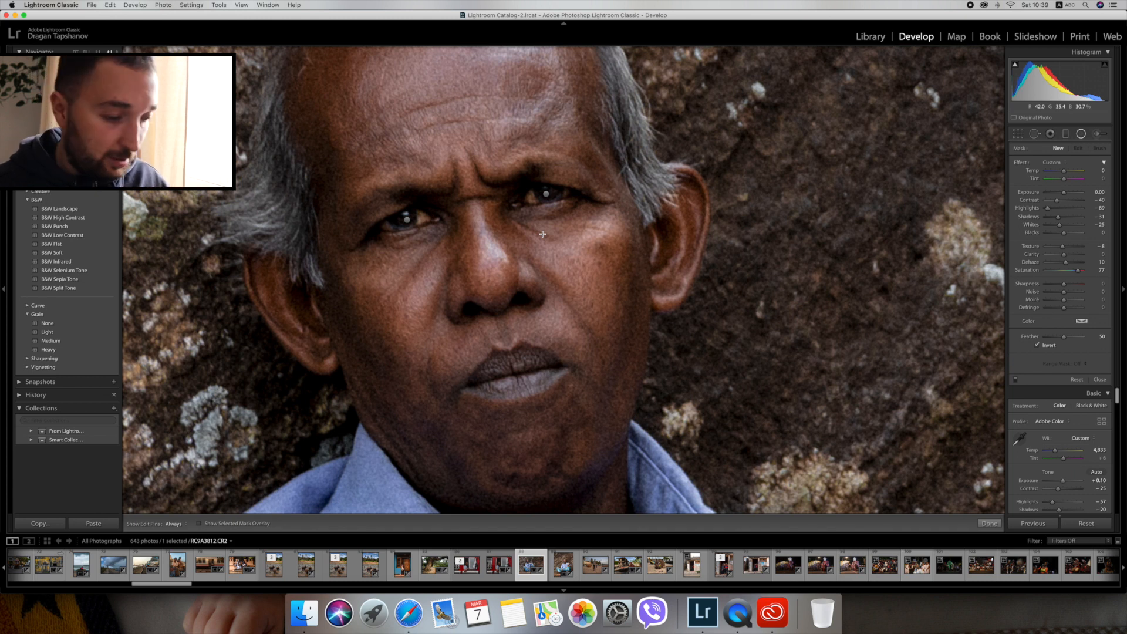
key("shift+m")
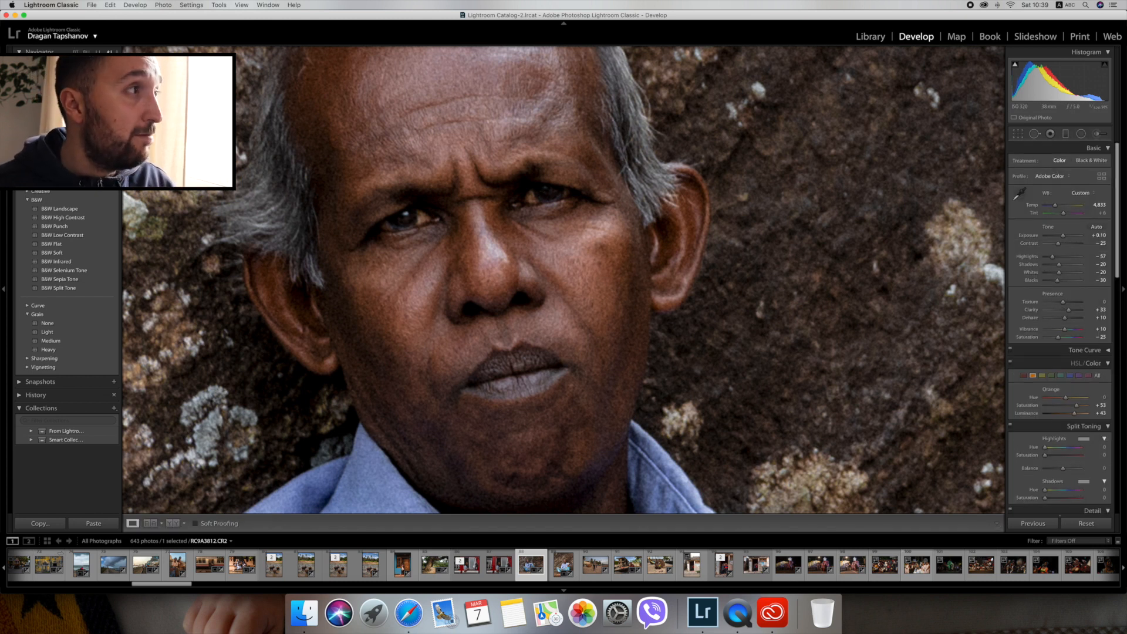
left_click(75, 52)
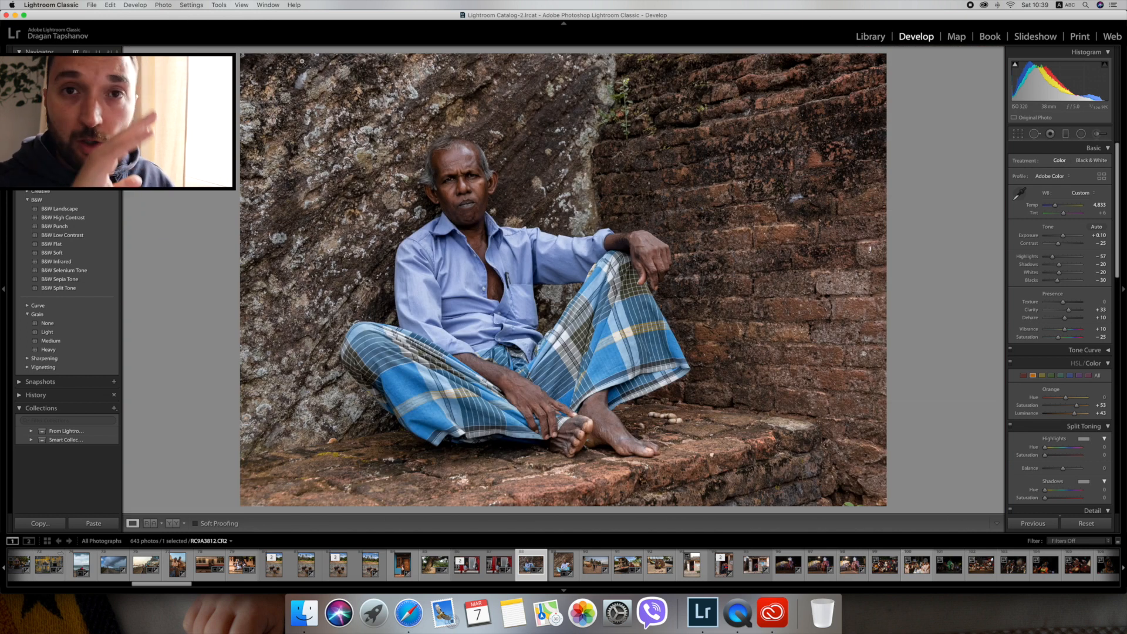
Step: Undo the removal of the radial filter covering the man's face and view the face close up
key("super+z")
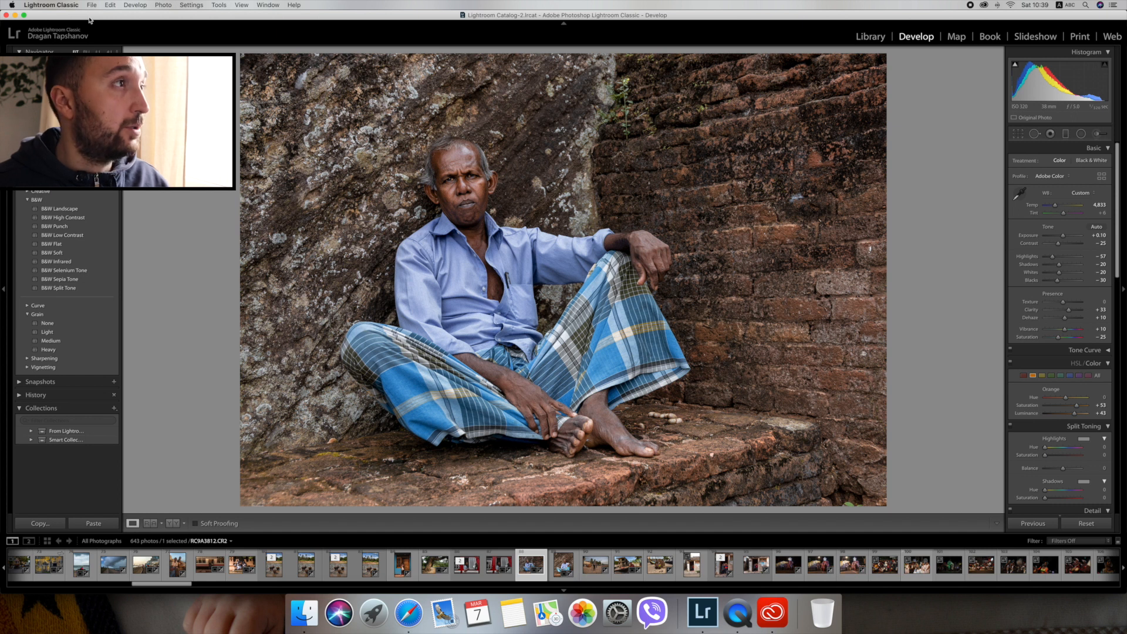
left_click(110, 5)
left_click(129, 24)
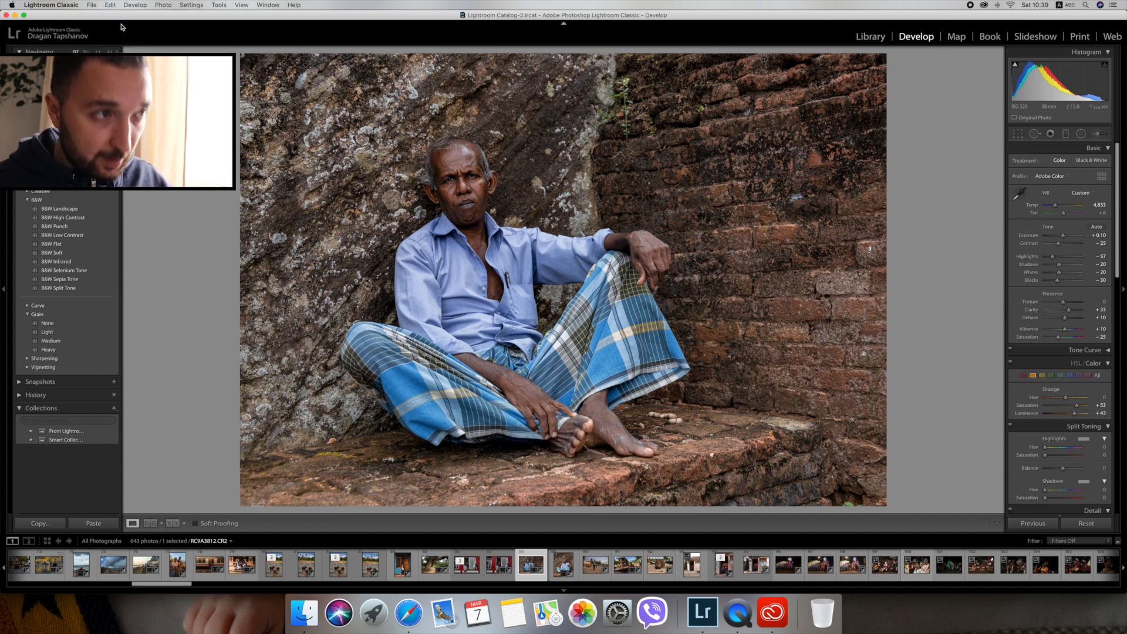
key("super+z")
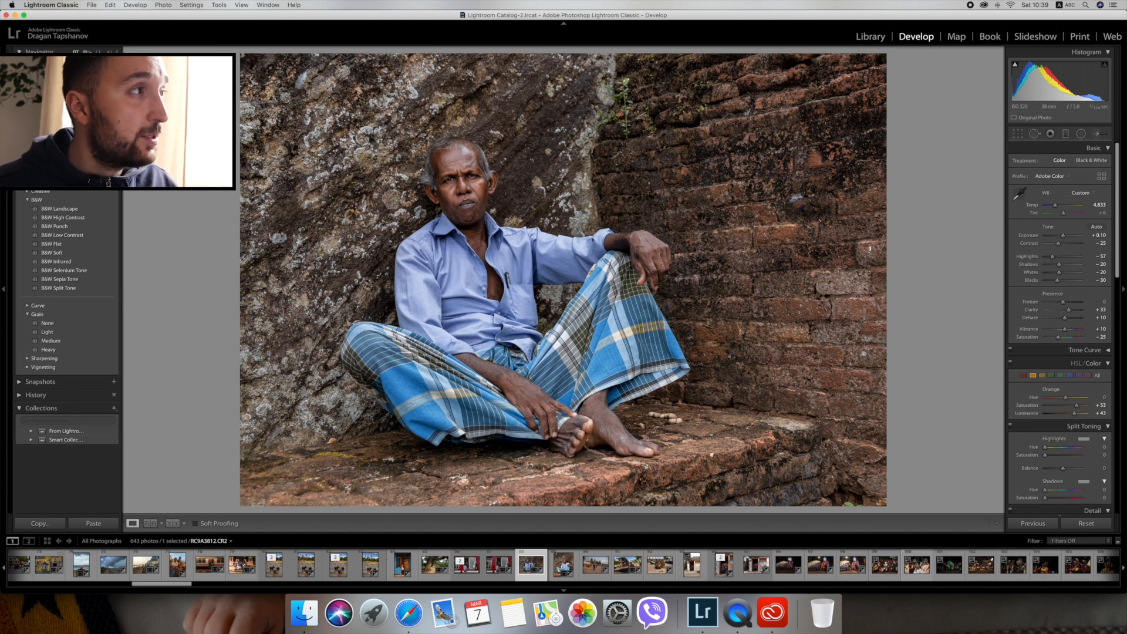
key("super+equal")
key("super+equal")
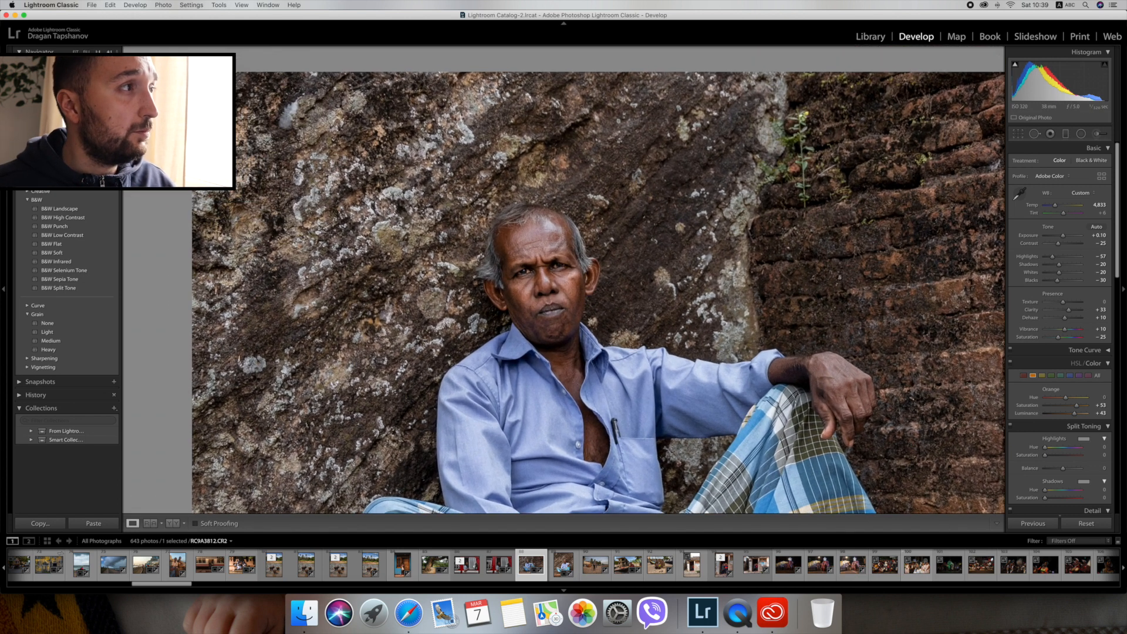
key("super+equal")
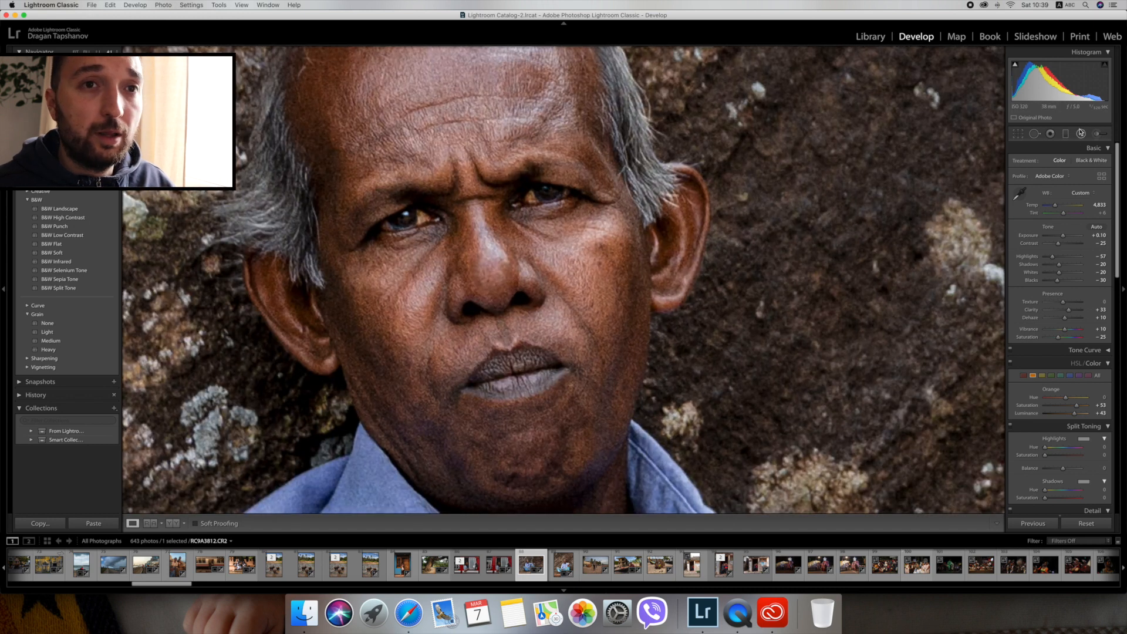
Step: Inspect the settings of the radial filter around the man's face, then close it and return to the full photo
key("shift+m")
left_click(469, 251)
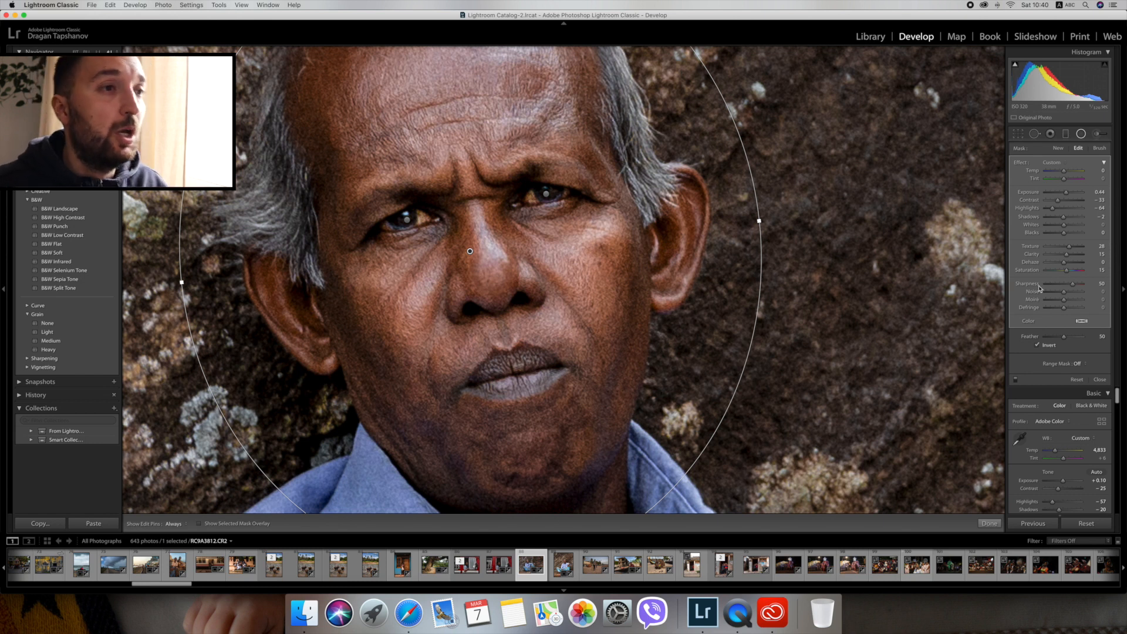
key("Return")
key("Return")
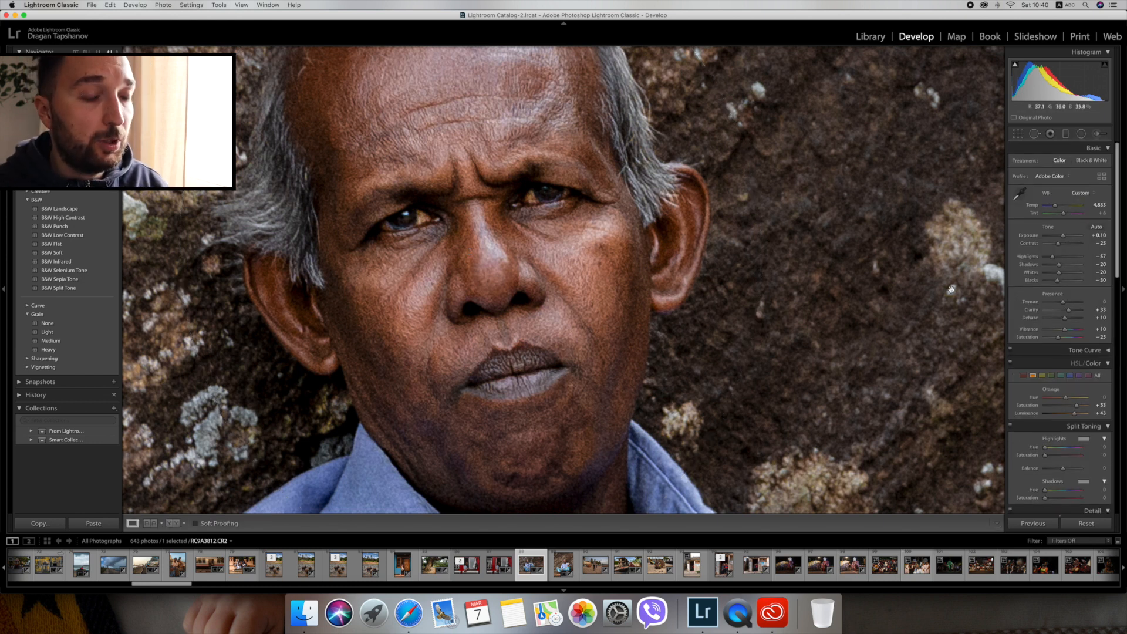
left_click(804, 281)
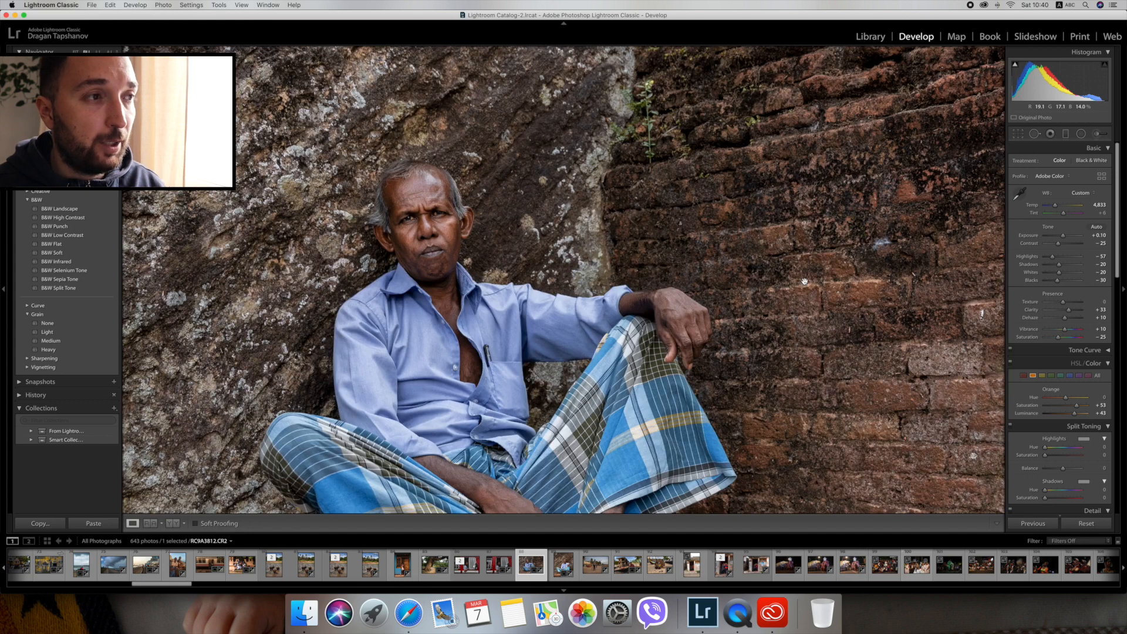
key("z")
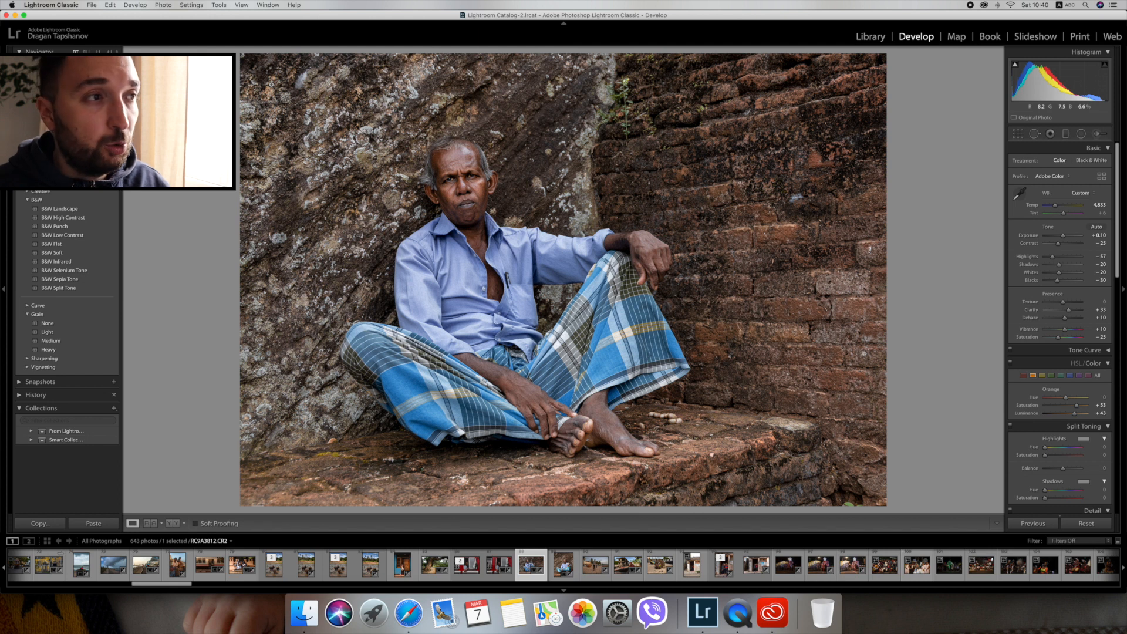
Step: Undo the removal of the Adjustment Brush edit on the rock wall behind the man, showing its settings
key("super+z")
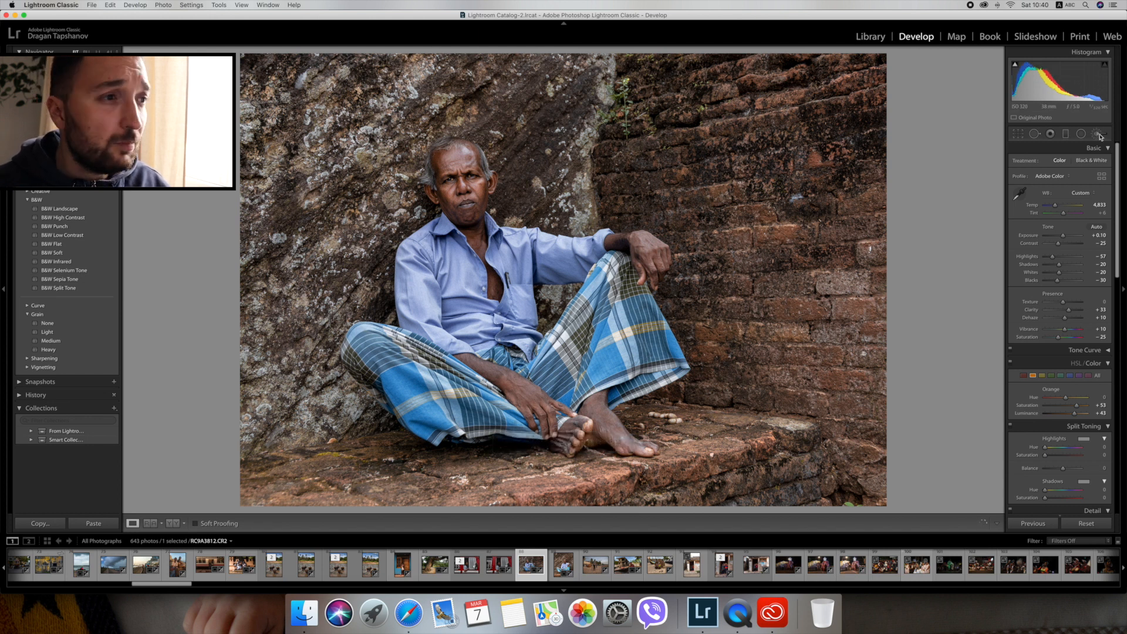
key("k")
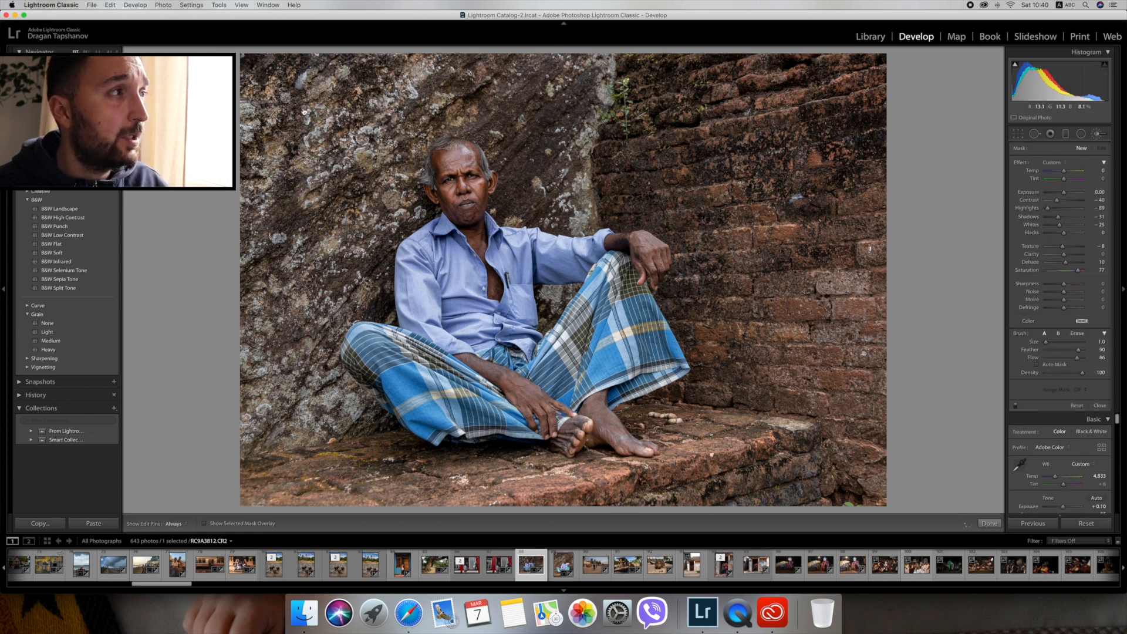
key("super+z")
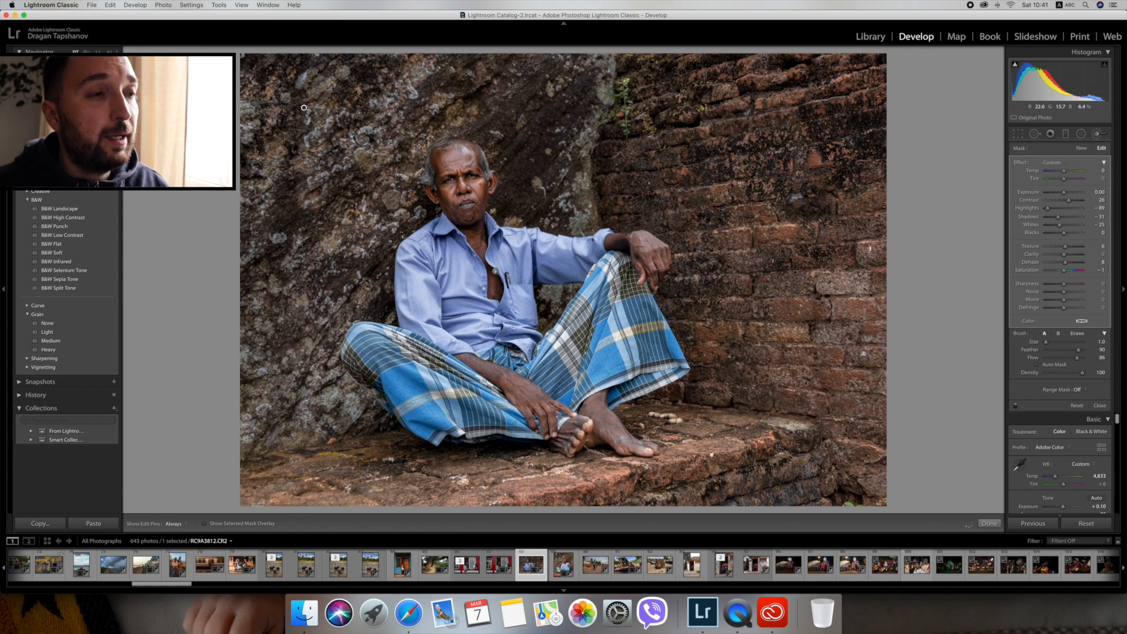
Step: Select the brush adjustment on the man's body, inspect its effect on the face and shirt close up, and return to the full photo
left_click(495, 273)
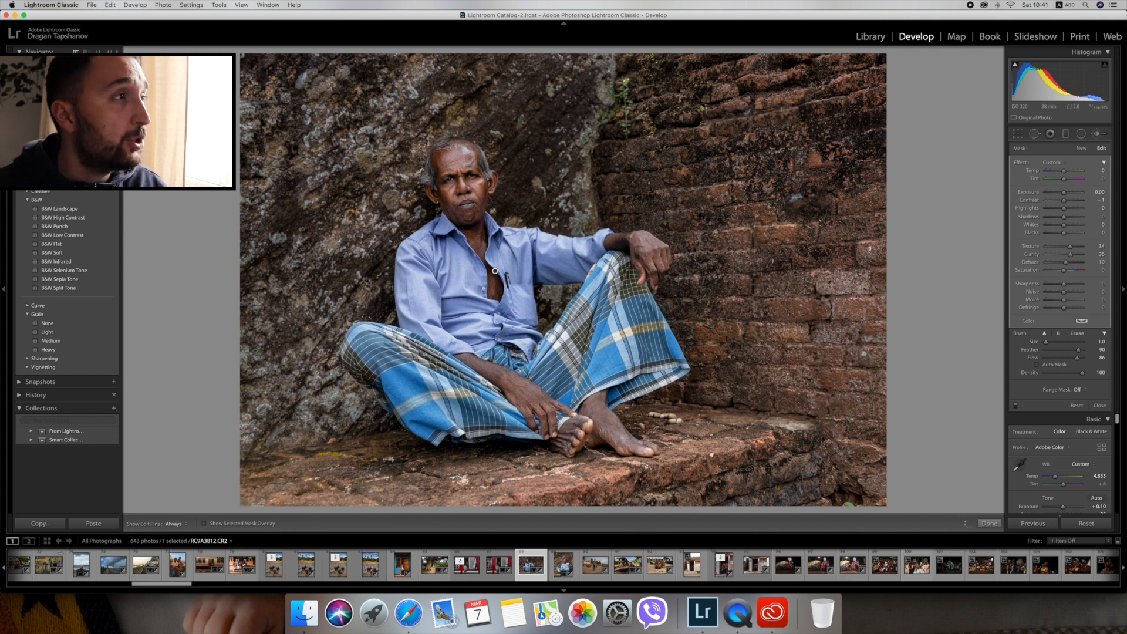
key("z")
key("super+equal")
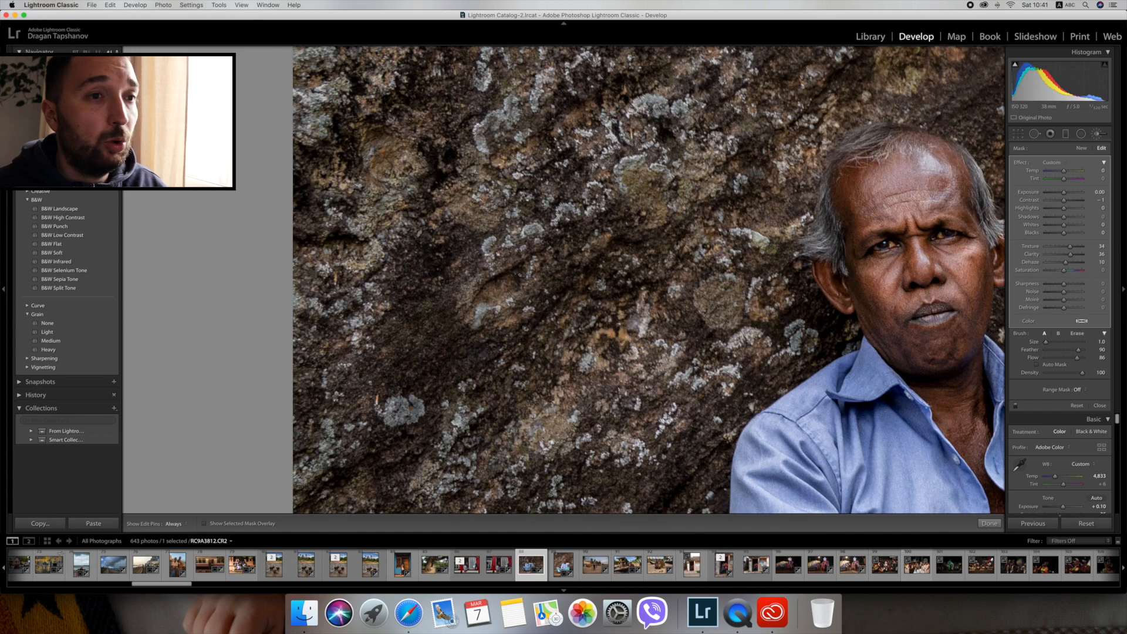
left_click_drag(70, 84, 66, 86)
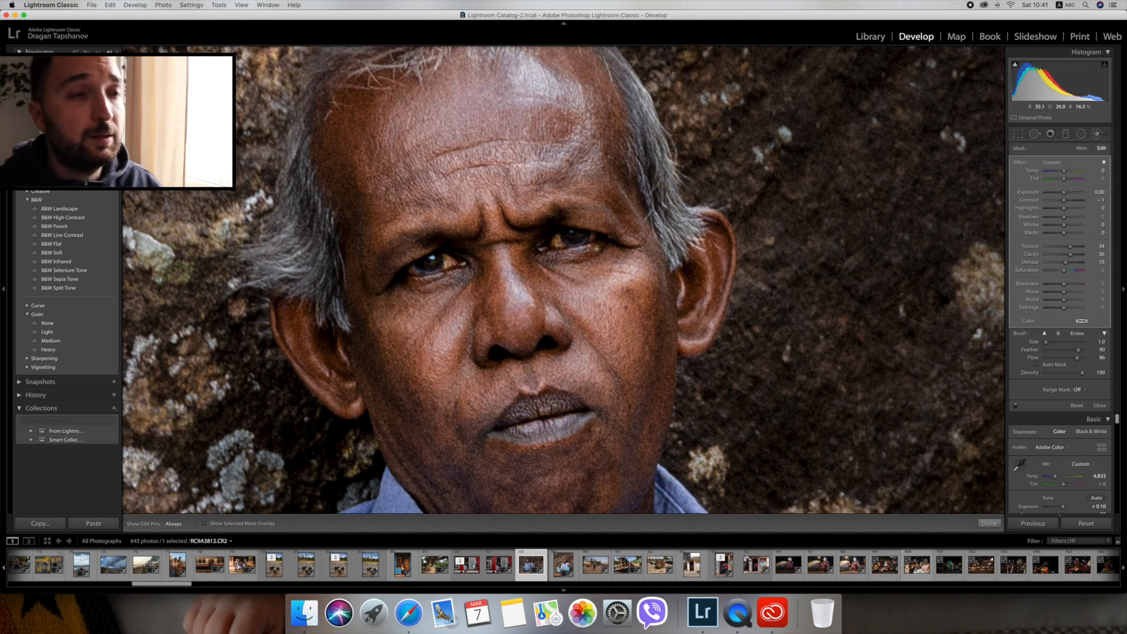
left_click_drag(64, 76, 66, 104)
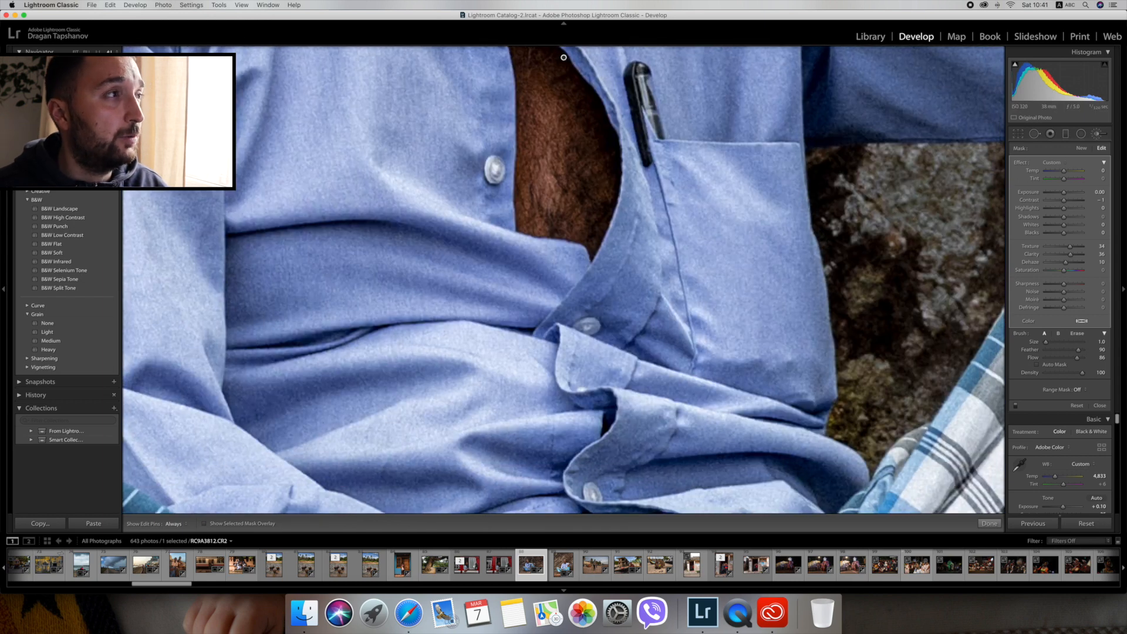
key("z")
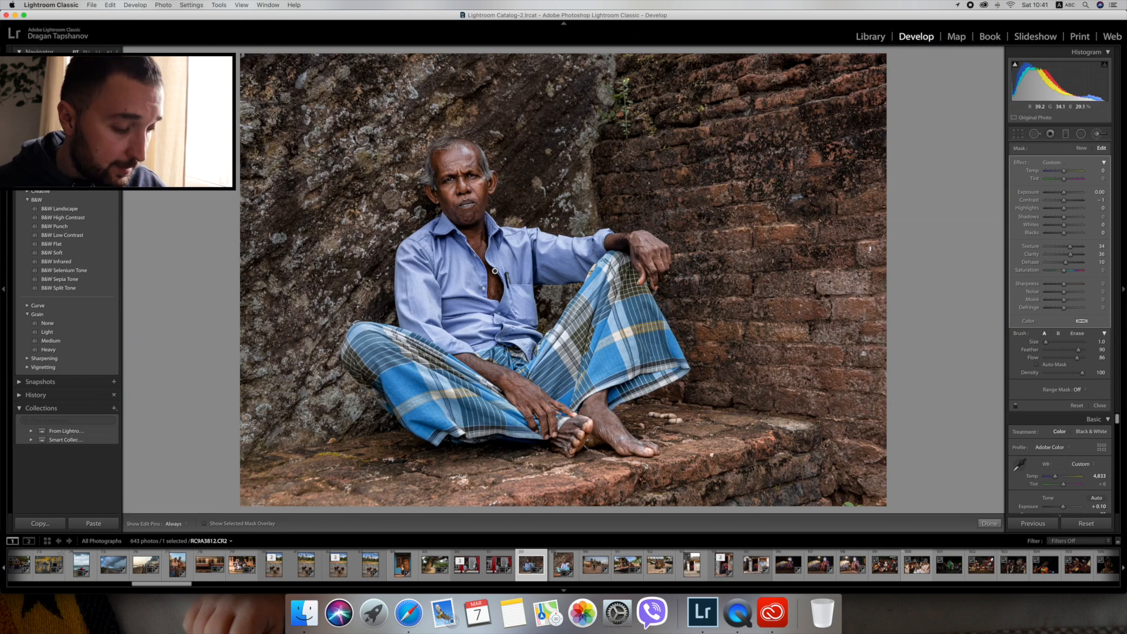
Step: Undo the removal of the local adjustment on the man's hair, then compare the edit with the original, ending in a side-by-side before/after view
key("super+z")
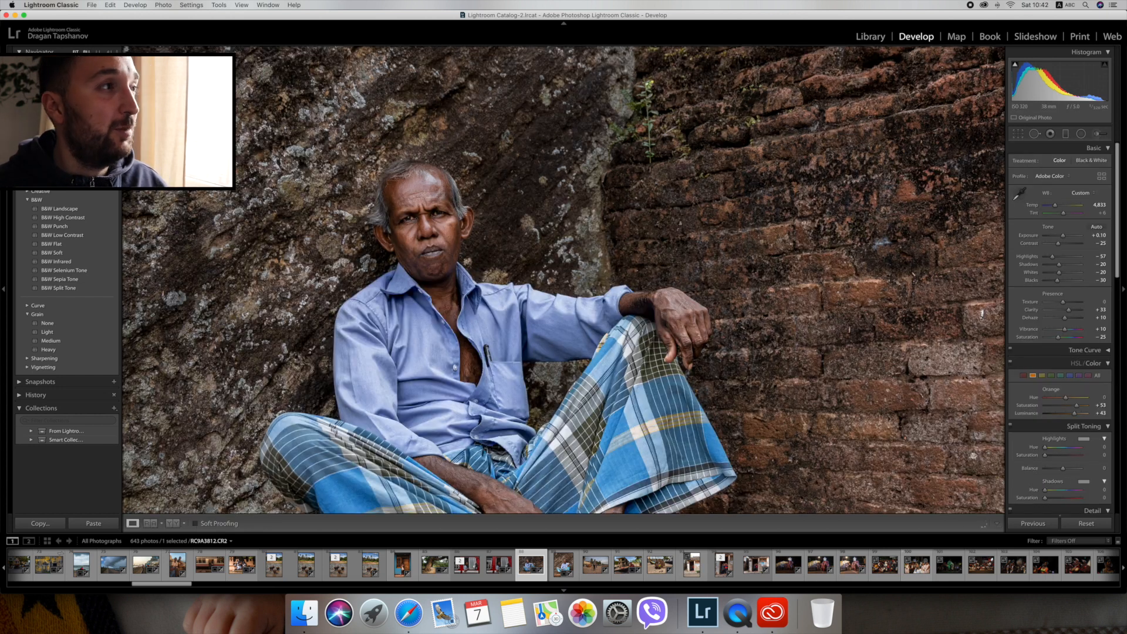
left_click(76, 52)
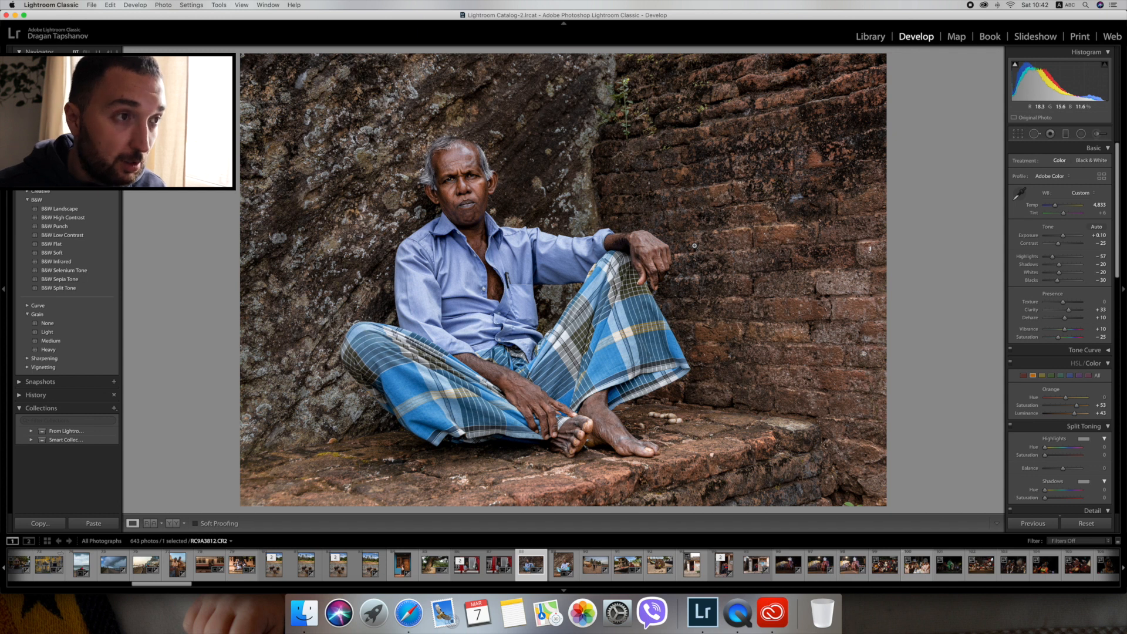
key("backslash")
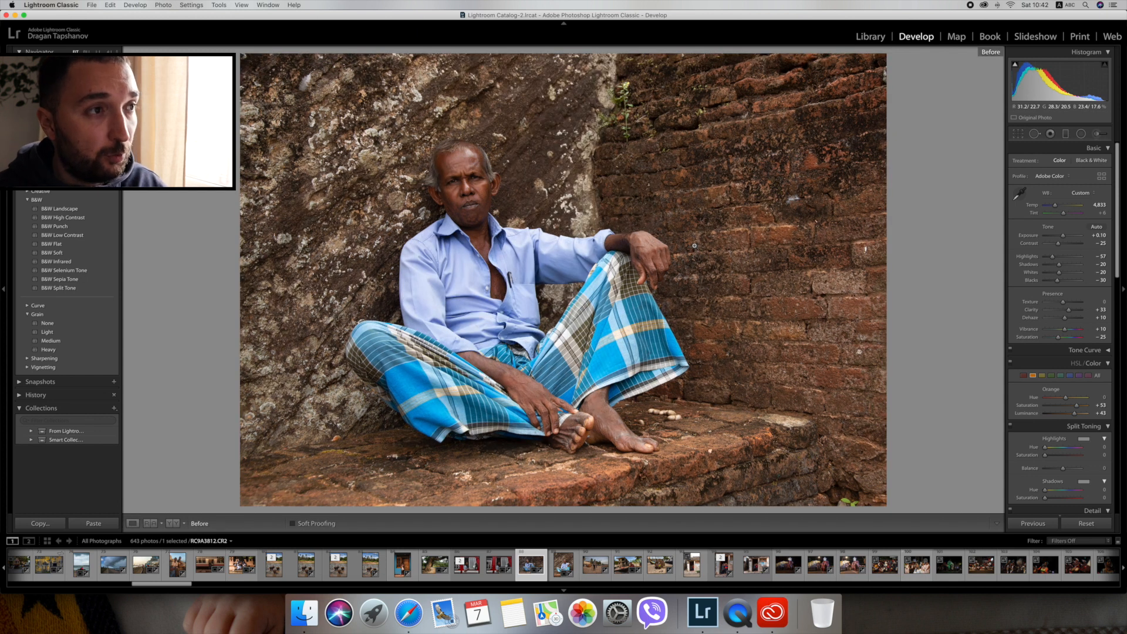
key("backslash")
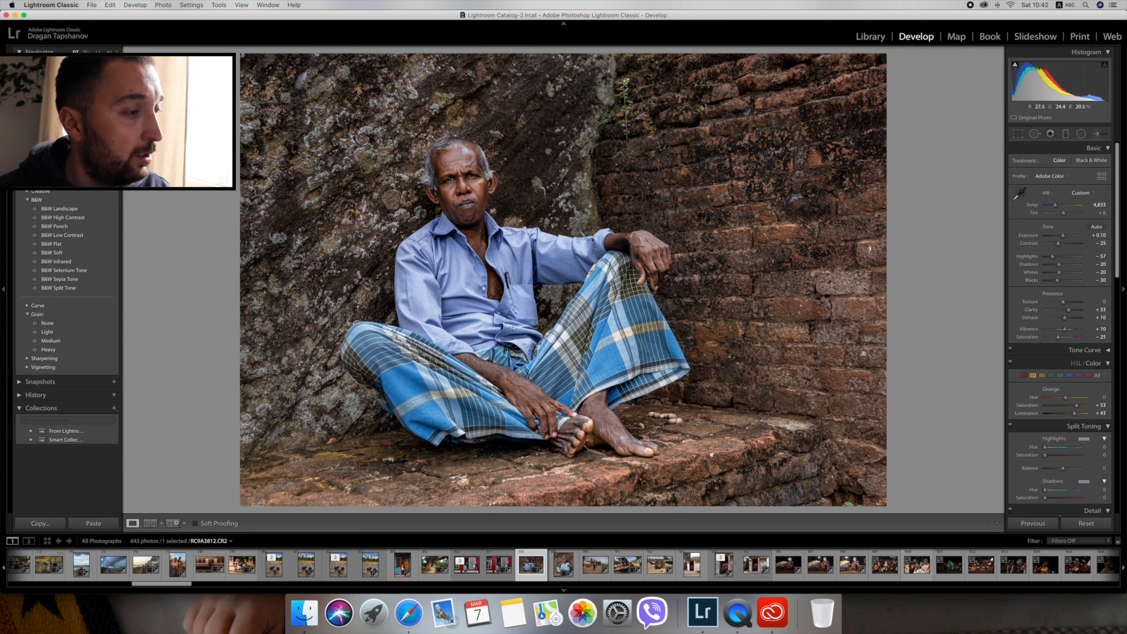
key("y")
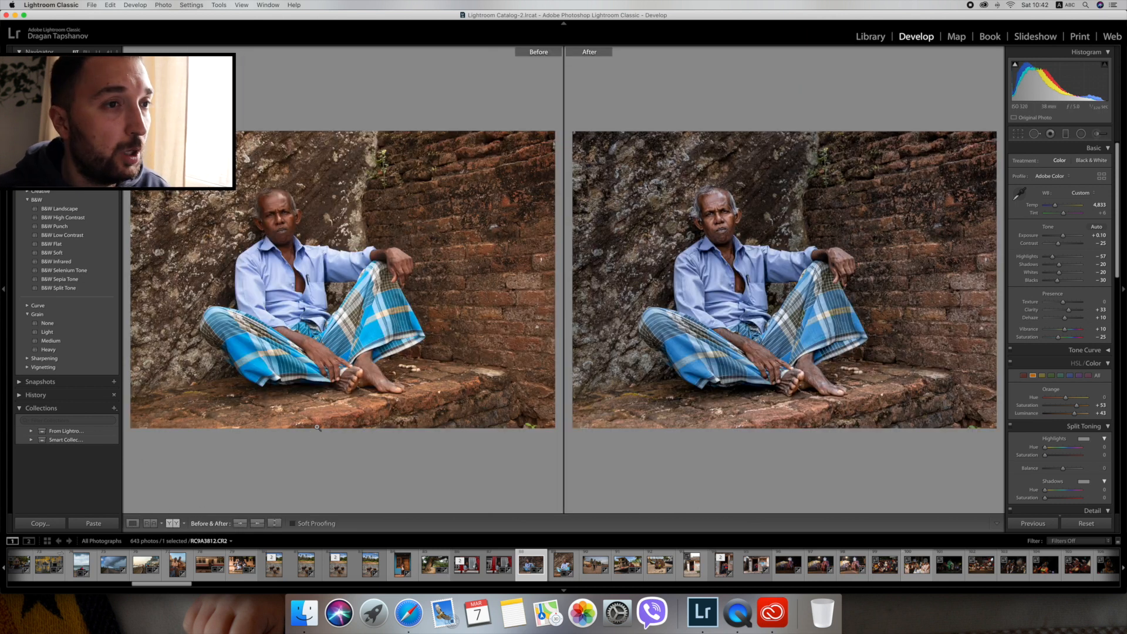